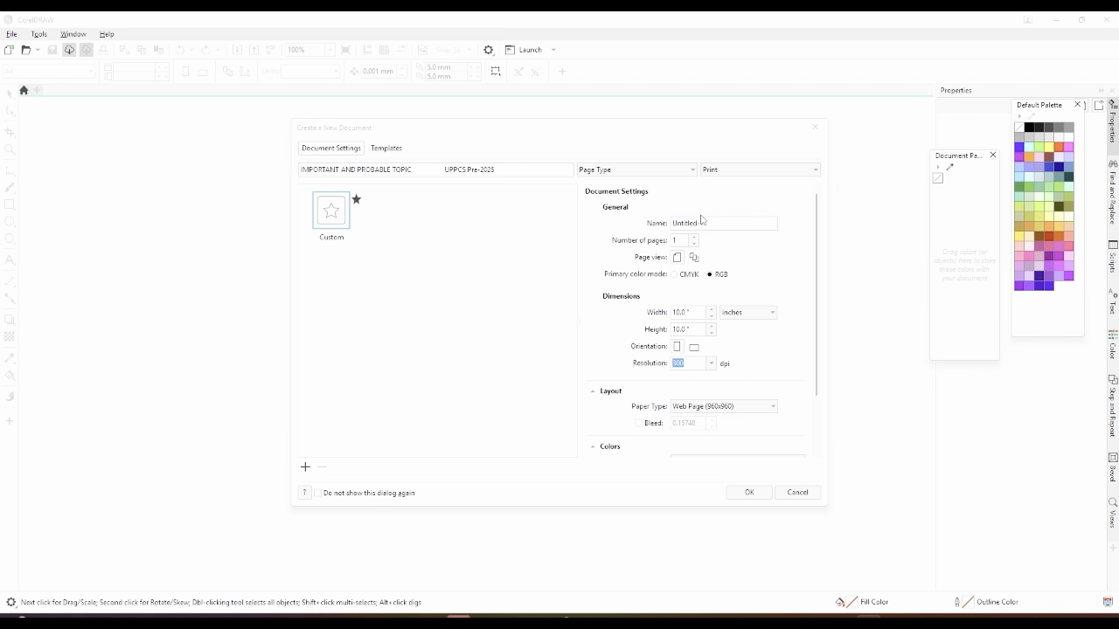
Create a new document named BUSINESS FLYER with page dimensions of 11 and 8.5 inches
{"action": "left_click", "coordinate": [702, 222]}
{"action": "type", "text": "ESS FLYER"}
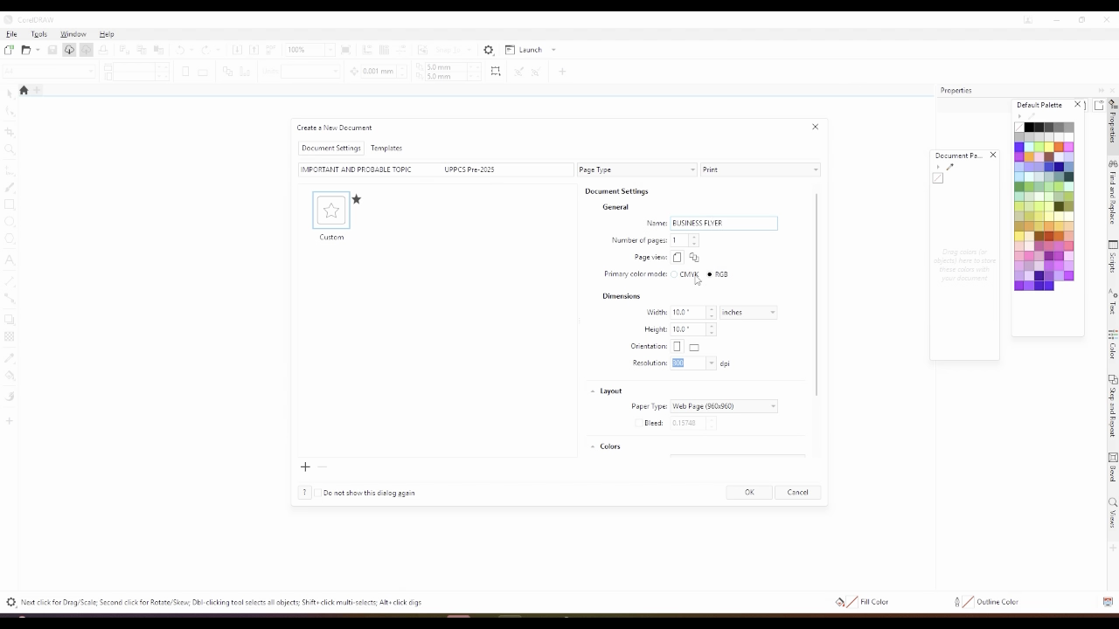
{"action": "left_click", "coordinate": [695, 312]}
{"action": "double_click", "coordinate": [703, 312]}
{"action": "type", "text": "11"}
{"action": "left_click", "coordinate": [672, 330]}
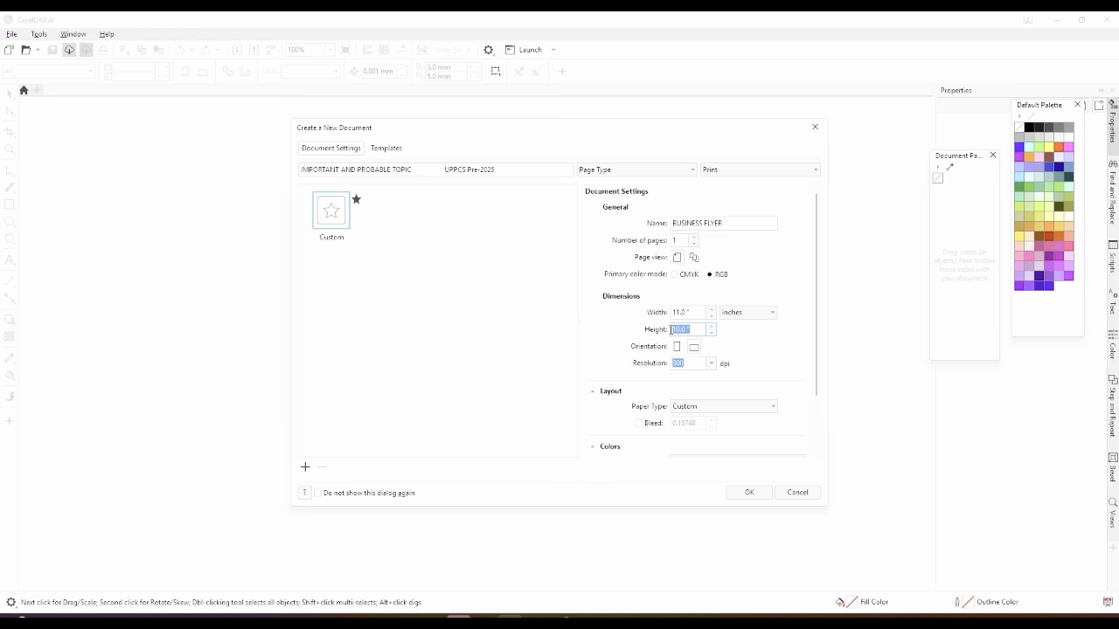
{"action": "type", "text": "8.5"}
{"action": "left_click", "coordinate": [748, 492]}
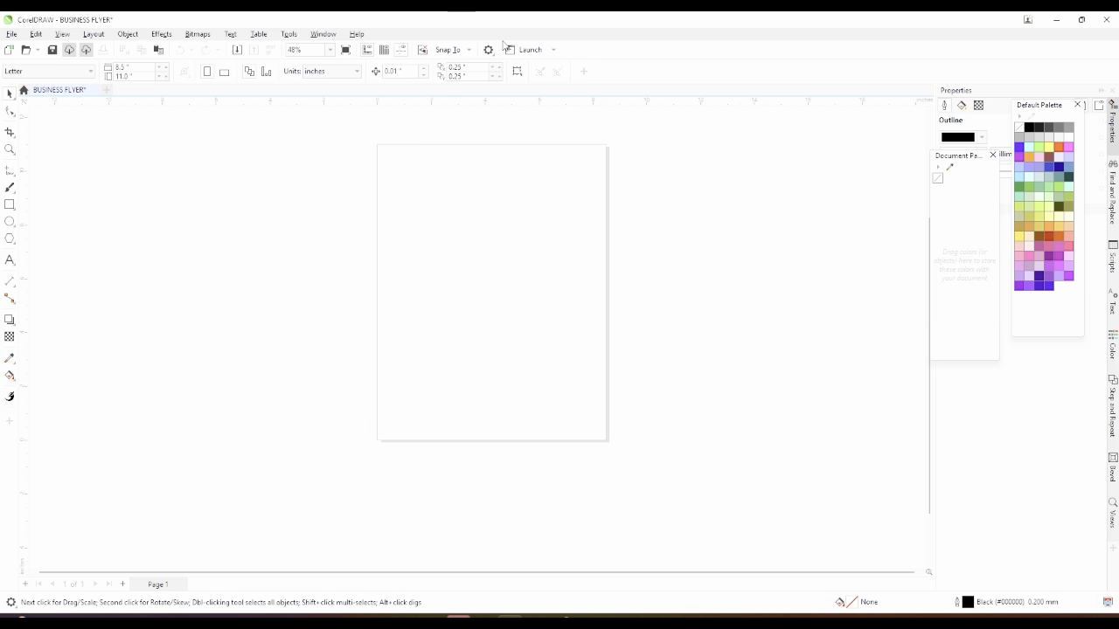
Change the document's page size to A4
{"action": "left_click", "coordinate": [73, 72]}
{"action": "left_click", "coordinate": [56, 98]}
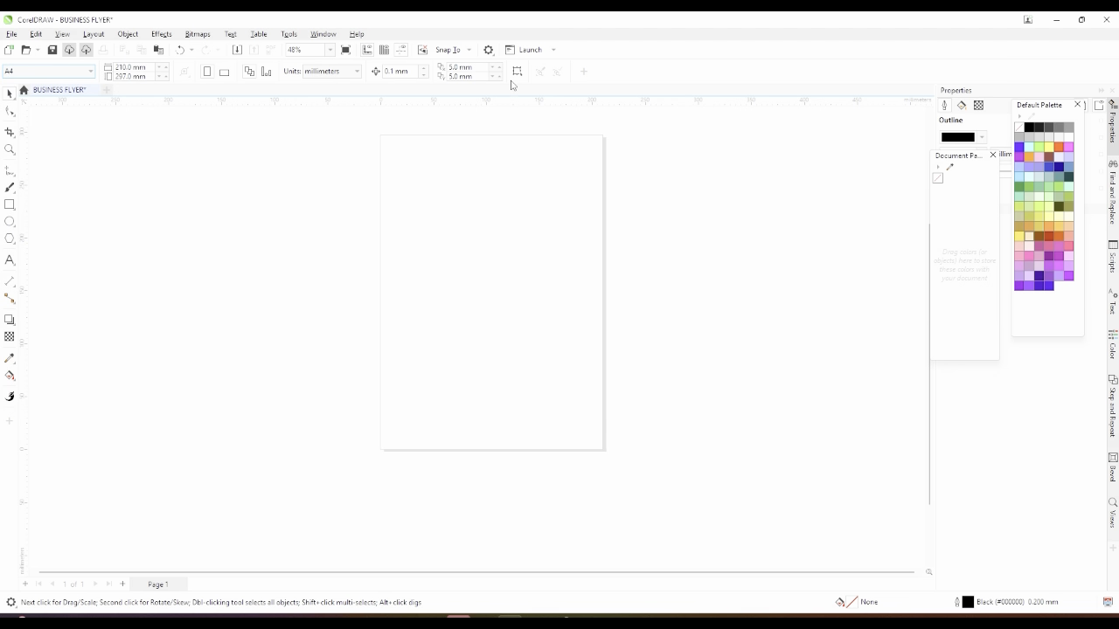
{"action": "key", "text": "alt+Tab"}
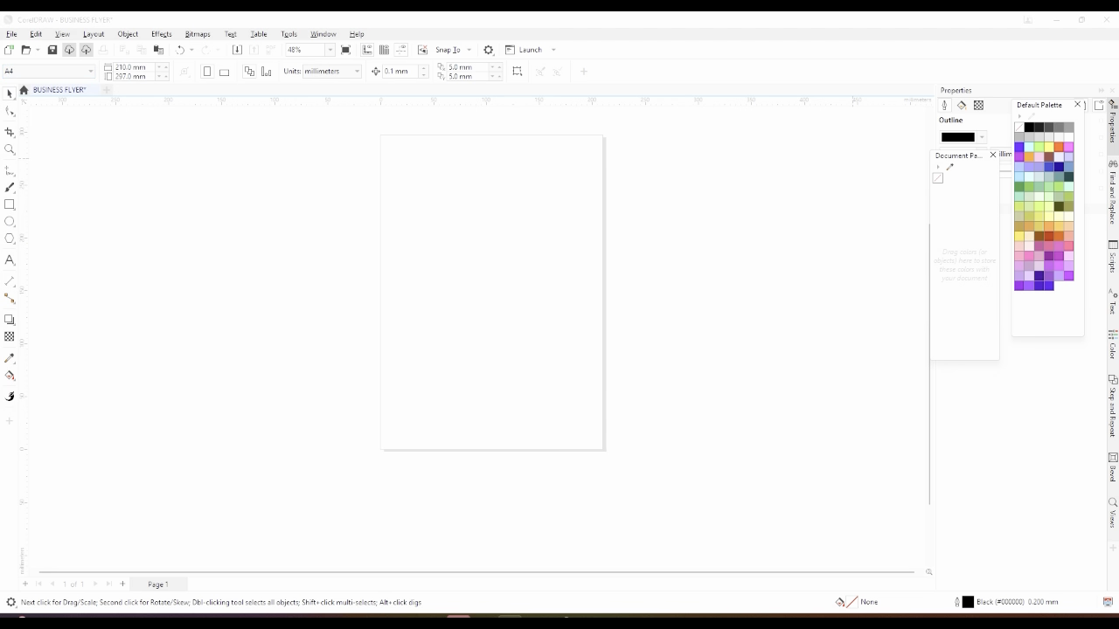
{"action": "left_click", "coordinate": [402, 180]}
{"action": "scroll", "coordinate": [403, 180], "scroll_direction": "up", "scroll_amount": 1}
{"action": "scroll", "coordinate": [434, 183], "scroll_direction": "down", "scroll_amount": 2}
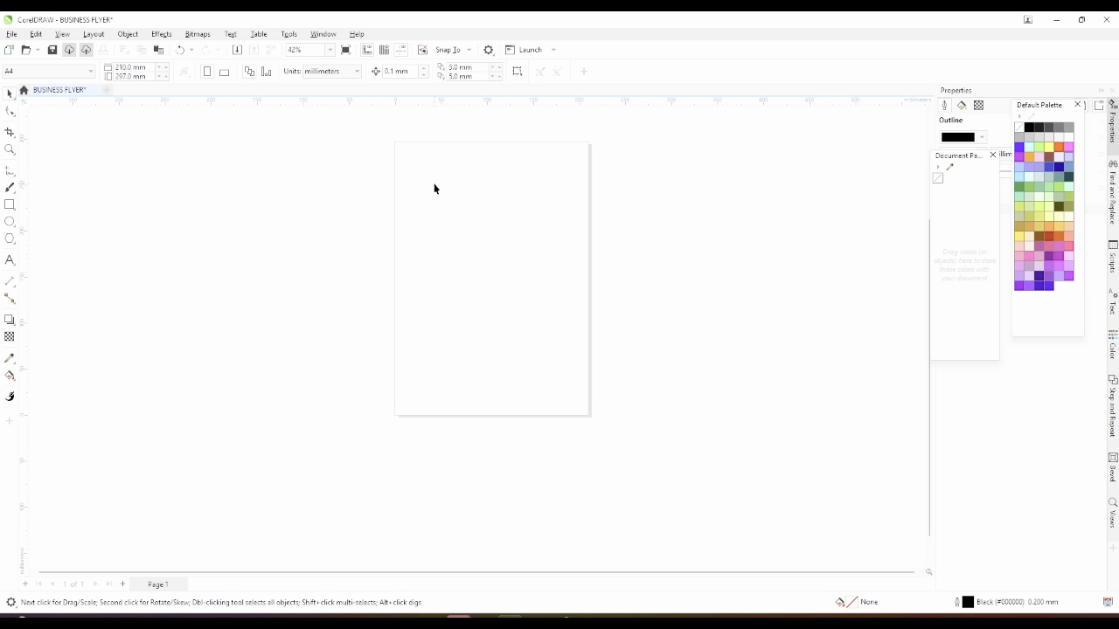
Add a rectangle covering the whole page and give it a white fill and a black outline
{"action": "double_click", "coordinate": [9, 204]}
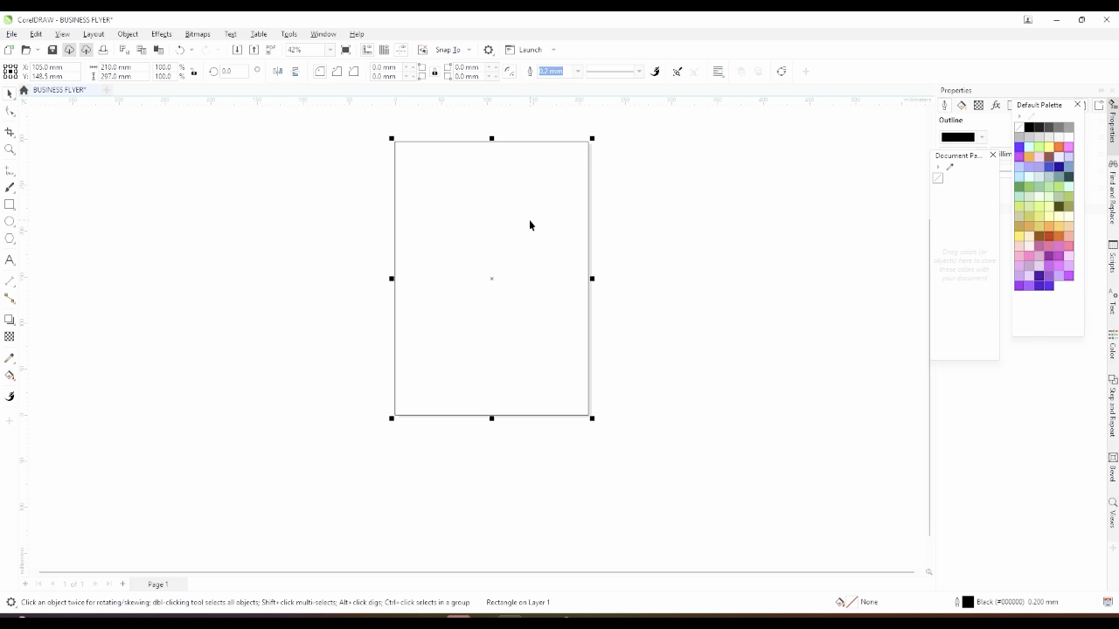
{"action": "scroll", "coordinate": [530, 224], "scroll_direction": "up", "scroll_amount": 1}
{"action": "left_click", "coordinate": [1058, 137]}
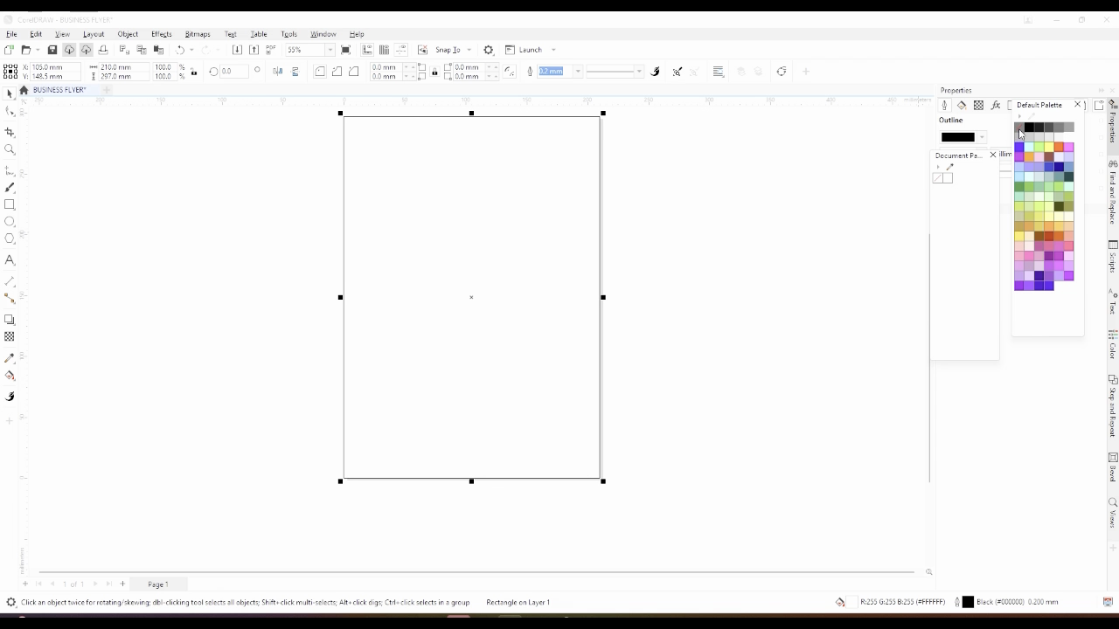
{"action": "right_click", "coordinate": [1018, 127]}
{"action": "right_click", "coordinate": [1029, 127]}
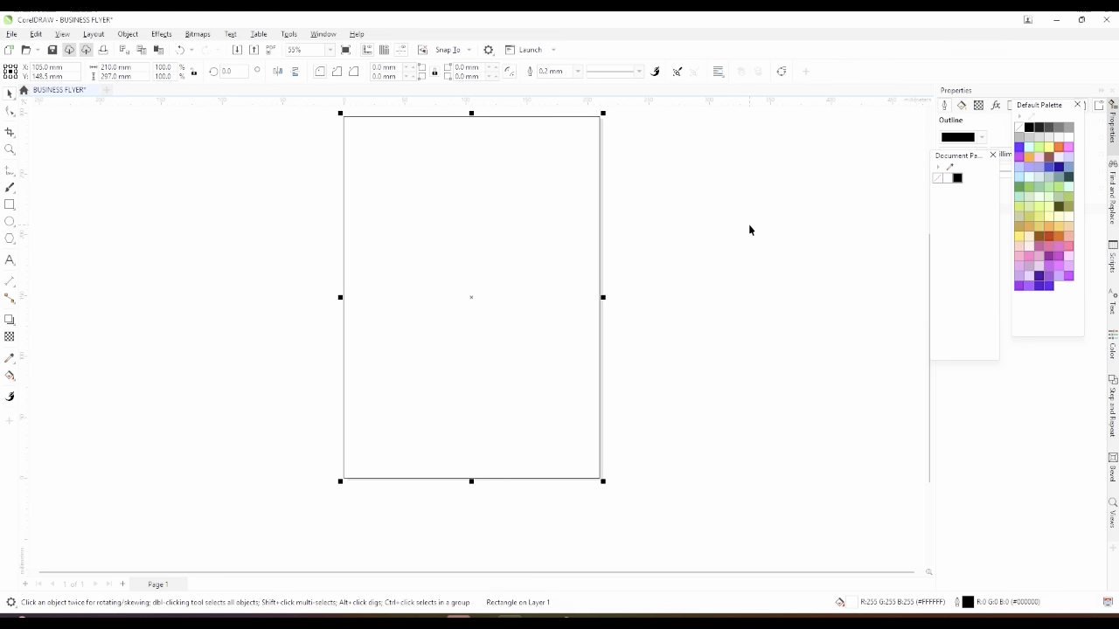
{"action": "scroll", "coordinate": [748, 227], "scroll_direction": "down", "scroll_amount": 1}
{"action": "left_click", "coordinate": [758, 262]}
{"action": "scroll", "coordinate": [584, 133], "scroll_direction": "up", "scroll_amount": 1}
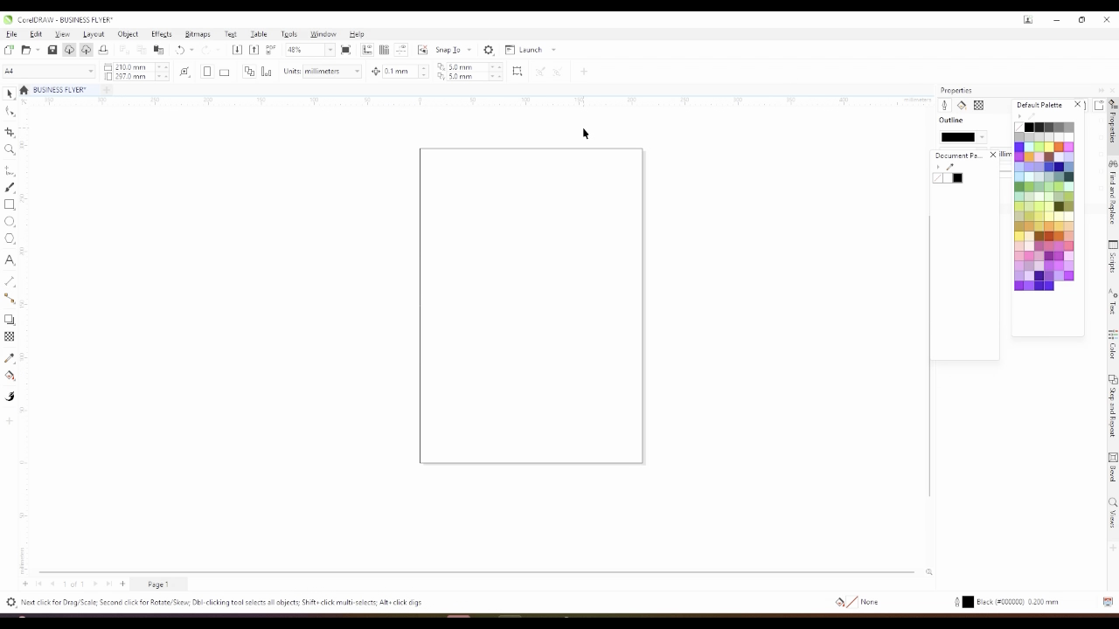
Draw an ellipse about 317 by 275 mm and move it up so it overlaps the page's top edge
{"action": "left_click", "coordinate": [9, 221]}
{"action": "scroll", "coordinate": [419, 125], "scroll_direction": "down", "scroll_amount": 2}
{"action": "scroll", "coordinate": [307, 125], "scroll_direction": "up", "scroll_amount": 1}
{"action": "left_click_drag", "start_coordinate": [305, 125], "coordinate": [599, 382]}
{"action": "key", "text": "space"}
{"action": "scroll", "coordinate": [622, 397], "scroll_direction": "down", "scroll_amount": 1}
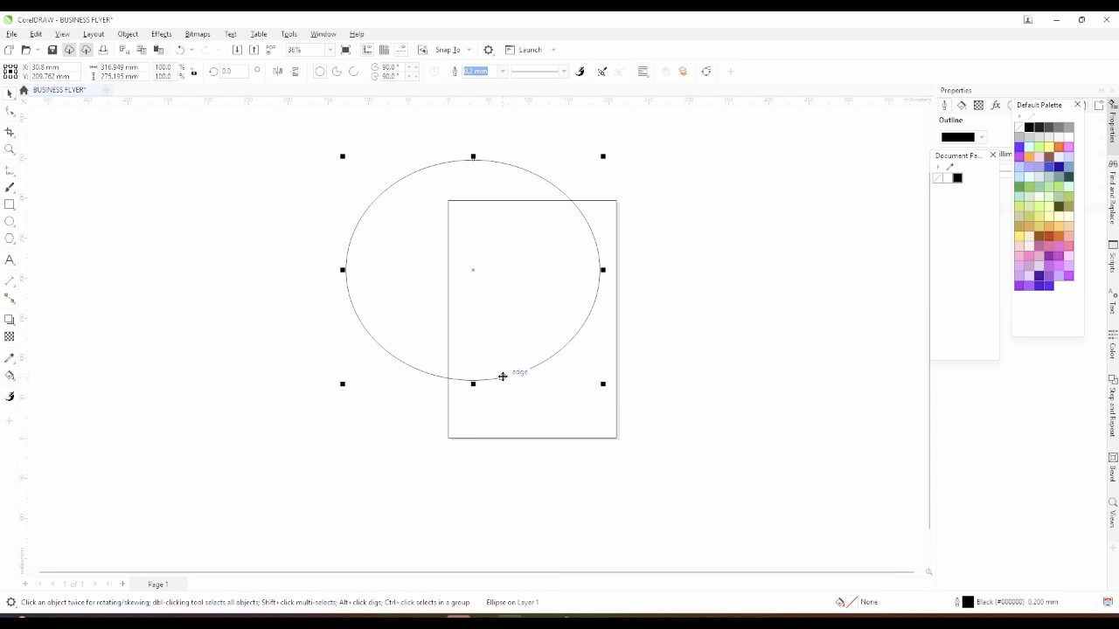
{"action": "left_click_drag", "start_coordinate": [503, 376], "coordinate": [512, 282]}
{"action": "scroll", "coordinate": [585, 349], "scroll_direction": "down", "scroll_amount": 1}
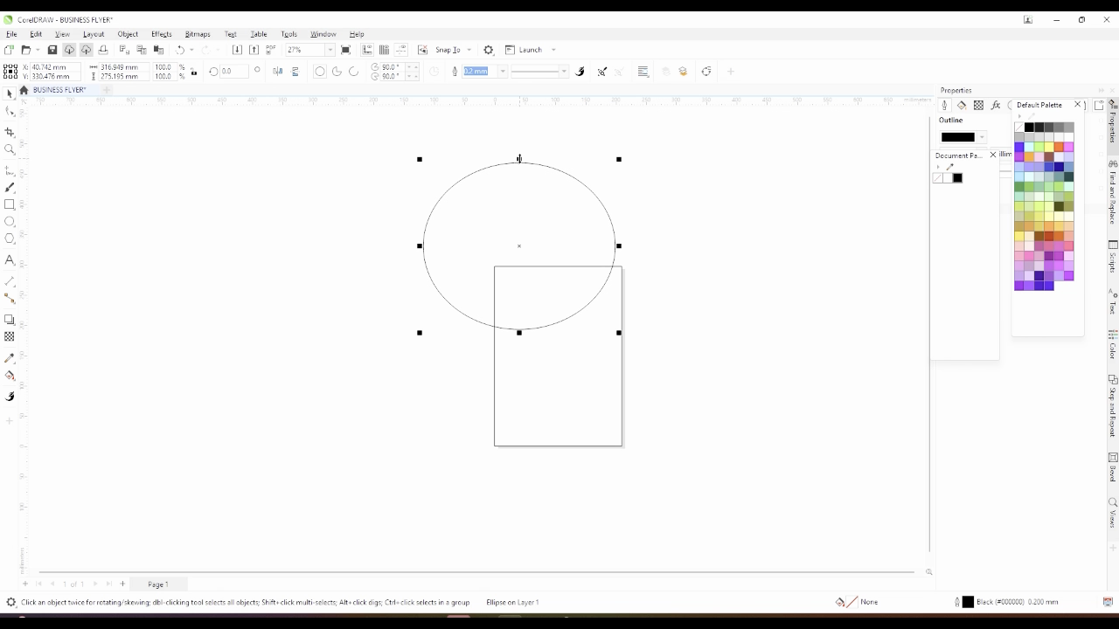
Resize the ellipse to about 250 by 180 mm and move it slightly down over the page's top
{"action": "left_click", "coordinate": [624, 162]}
{"action": "scroll", "coordinate": [577, 245], "scroll_direction": "up", "scroll_amount": 1}
{"action": "left_click", "coordinate": [582, 247]}
{"action": "left_click_drag", "start_coordinate": [589, 247], "coordinate": [626, 250]}
{"action": "scroll", "coordinate": [569, 261], "scroll_direction": "up", "scroll_amount": 1}
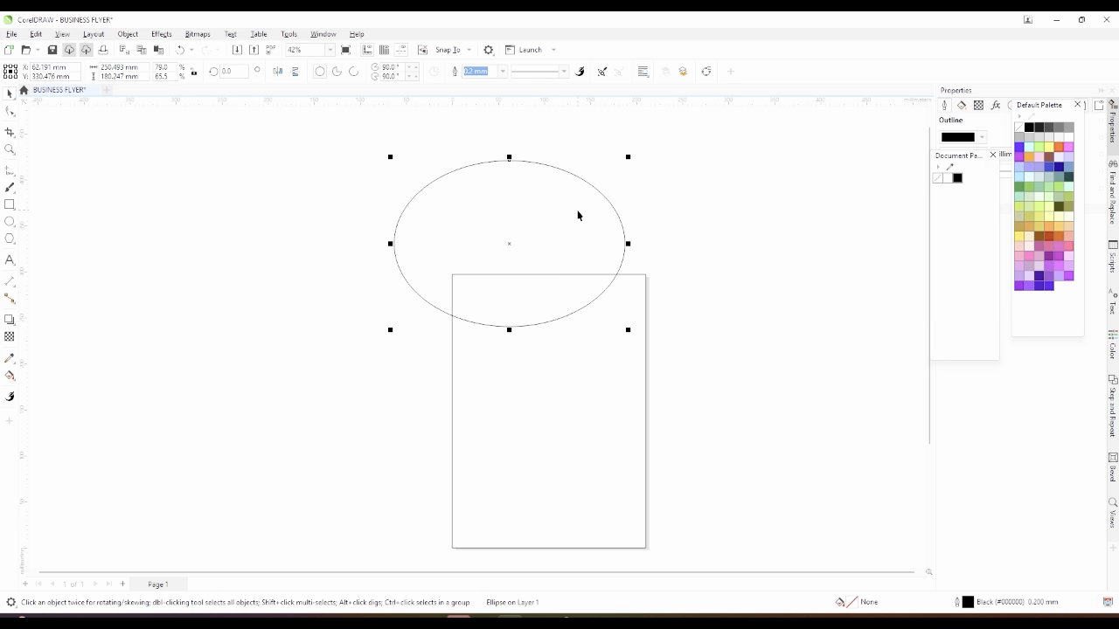
{"action": "left_click_drag", "start_coordinate": [607, 199], "coordinate": [612, 216]}
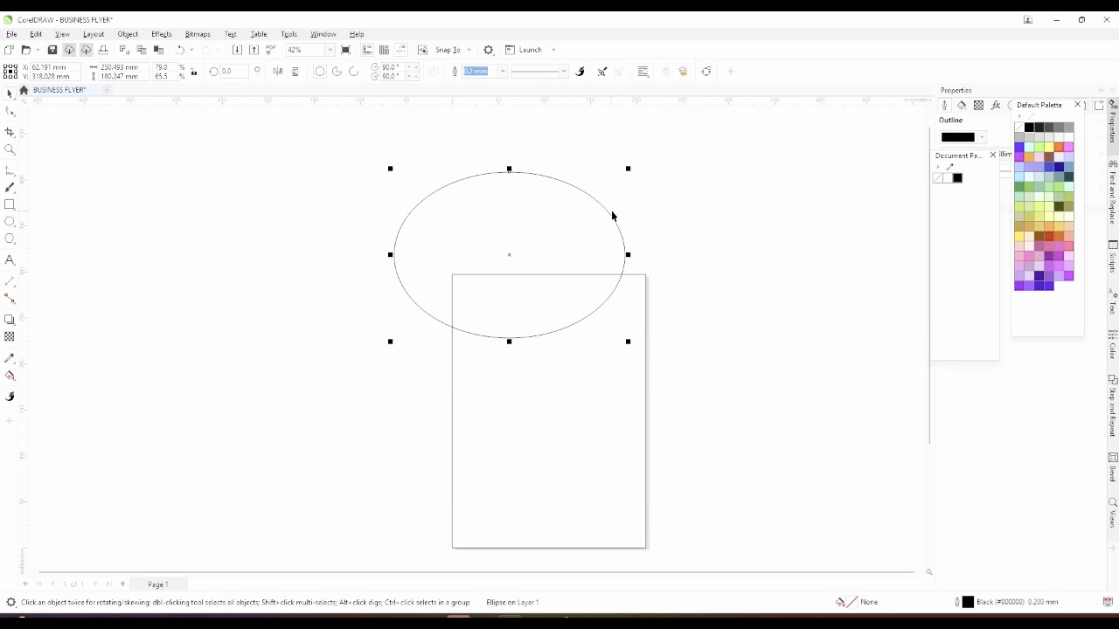
Duplicate the ellipse down and to the right so both curves cross at the page's left edge
{"action": "left_click", "coordinate": [482, 225]}
{"action": "left_click", "coordinate": [432, 319]}
{"action": "scroll", "coordinate": [470, 344], "scroll_direction": "up", "scroll_amount": 1}
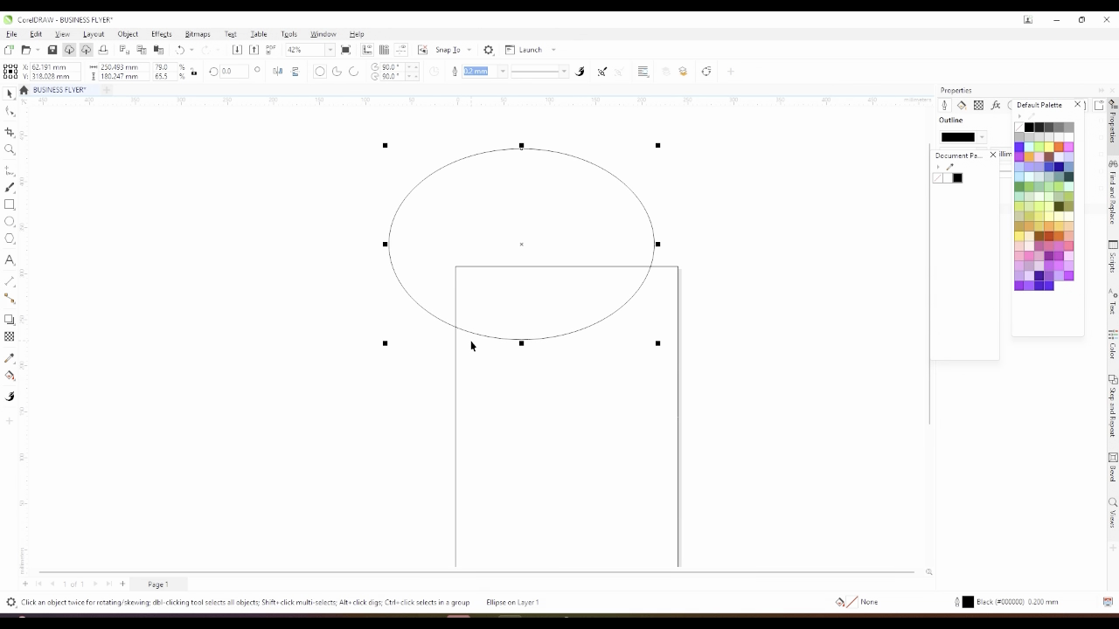
{"action": "scroll", "coordinate": [470, 343], "scroll_direction": "up", "scroll_amount": 3}
{"action": "left_click_drag", "start_coordinate": [369, 280], "coordinate": [434, 312]}
{"action": "scroll", "coordinate": [433, 312], "scroll_direction": "down", "scroll_amount": 2}
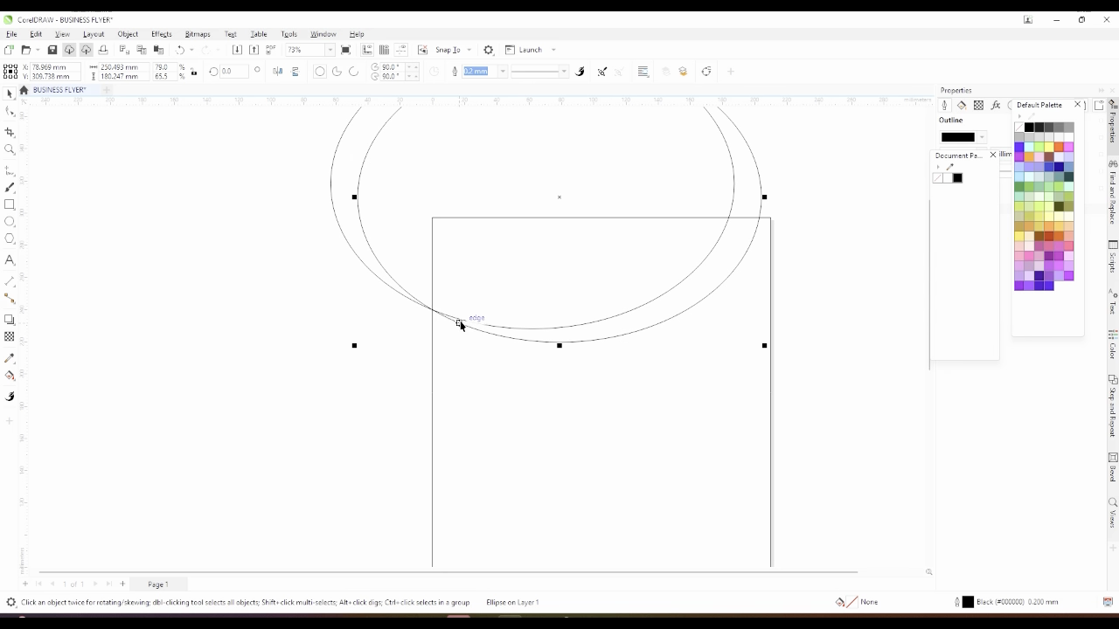
Add two more slightly offset copies of the ellipse, all crossing at the same point on the page's left edge
{"action": "scroll", "coordinate": [461, 324], "scroll_direction": "up", "scroll_amount": 2}
{"action": "left_click_drag", "start_coordinate": [411, 300], "coordinate": [425, 313]}
{"action": "scroll", "coordinate": [425, 312], "scroll_direction": "down", "scroll_amount": 2}
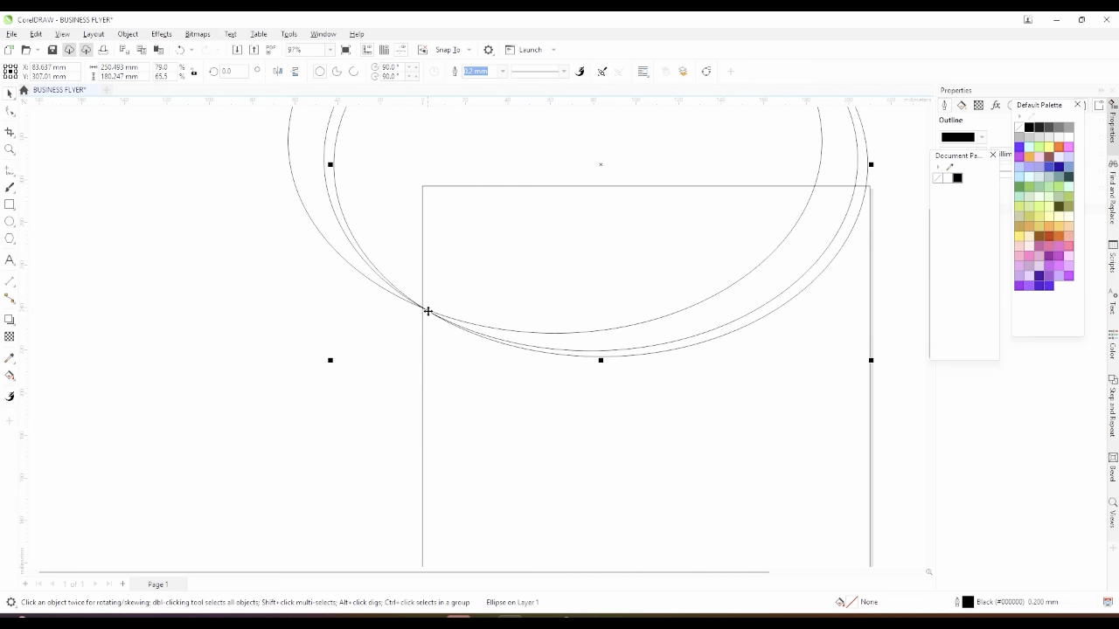
{"action": "scroll", "coordinate": [487, 278], "scroll_direction": "up", "scroll_amount": 1}
{"action": "scroll", "coordinate": [428, 324], "scroll_direction": "up", "scroll_amount": 1}
{"action": "scroll", "coordinate": [394, 317], "scroll_direction": "down", "scroll_amount": 1}
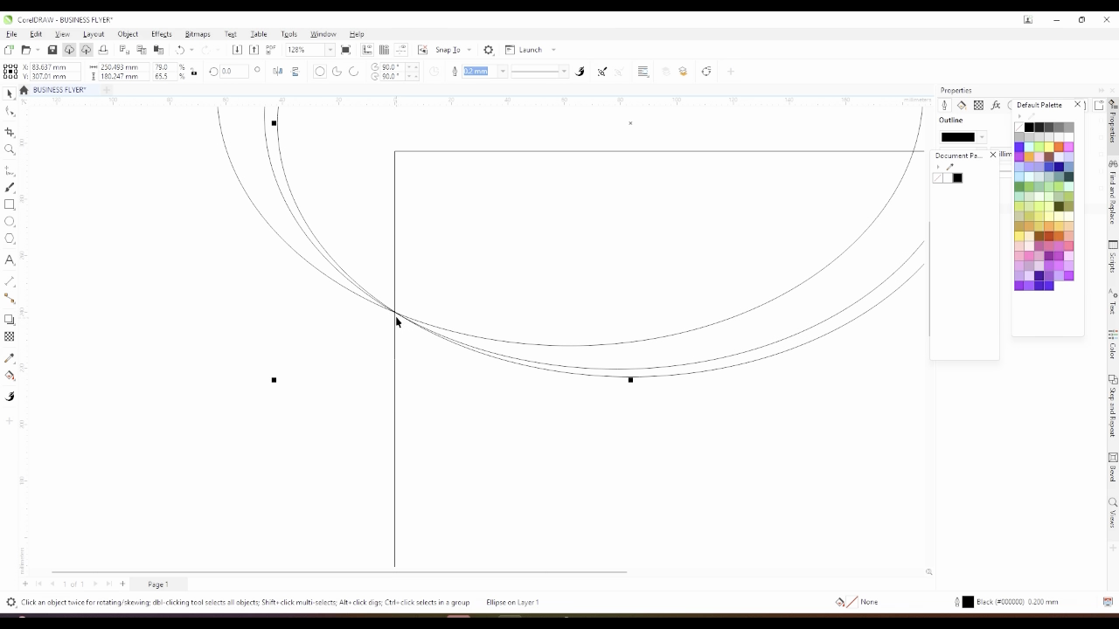
{"action": "mouse_move", "coordinate": [368, 296]}
{"action": "left_mouse_down"}
{"action": "mouse_move", "coordinate": [393, 320]}
{"action": "mouse_move", "coordinate": [373, 315]}
{"action": "mouse_move", "coordinate": [370, 297]}
{"action": "mouse_move", "coordinate": [382, 304]}
{"action": "left_mouse_up"}
{"action": "scroll", "coordinate": [514, 326], "scroll_direction": "down", "scroll_amount": 3}
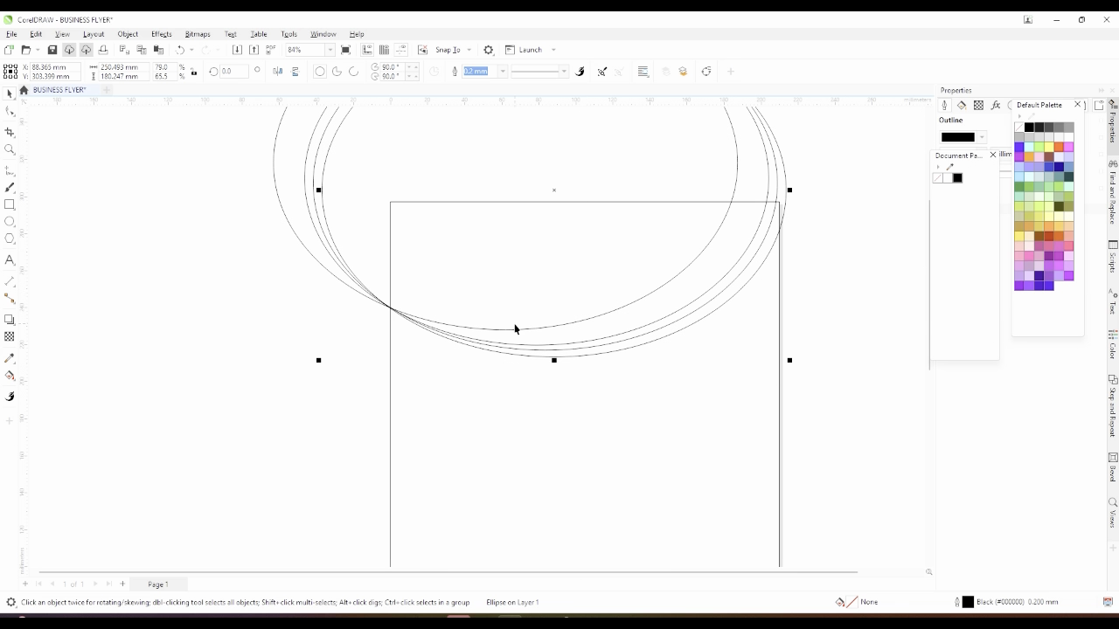
{"action": "scroll", "coordinate": [577, 261], "scroll_direction": "down", "scroll_amount": 1}
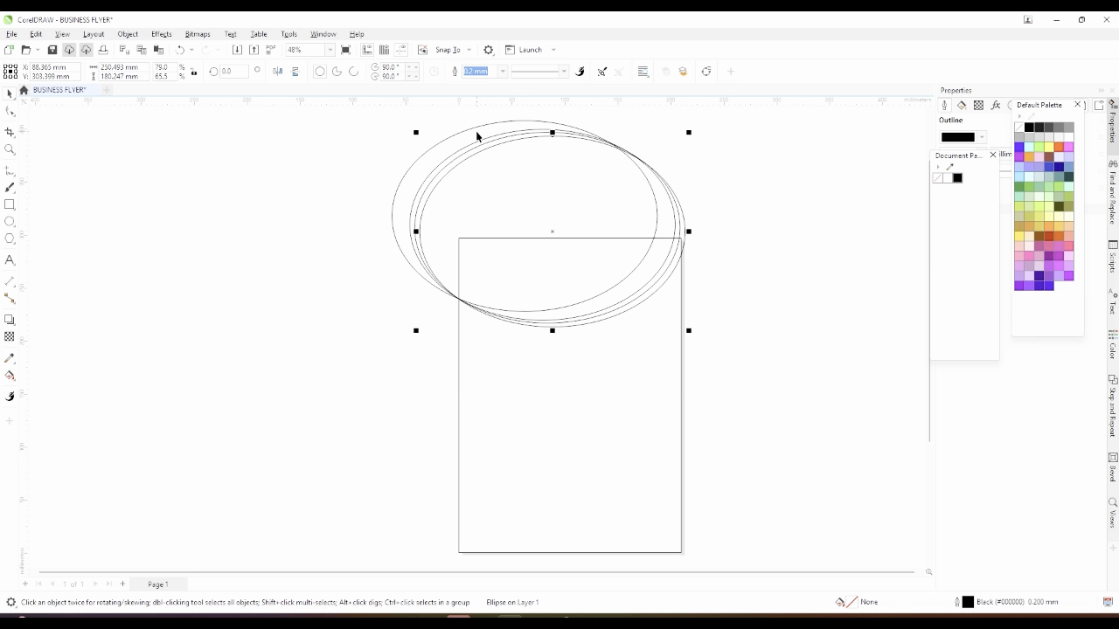
Make a lower copy of the first ellipse, enlarge it to about 306 by 220 mm and shift it right
{"action": "left_click", "coordinate": [539, 143]}
{"action": "left_click_drag", "start_coordinate": [535, 121], "coordinate": [551, 187]}
{"action": "left_click", "coordinate": [716, 323]}
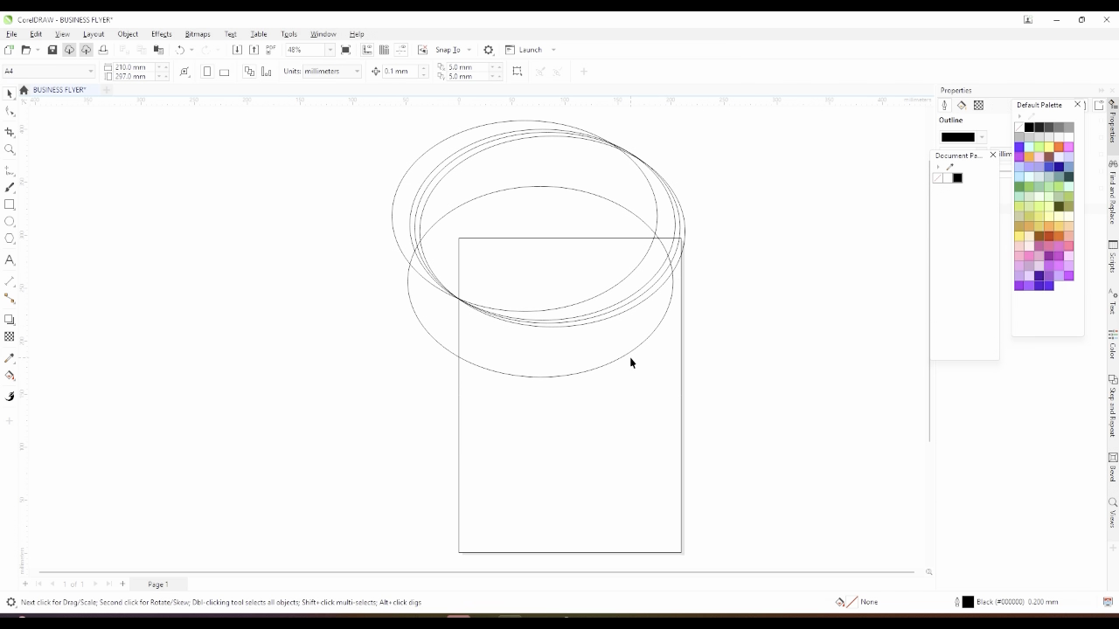
{"action": "left_click", "coordinate": [624, 356]}
{"action": "left_click_drag", "start_coordinate": [678, 182], "coordinate": [707, 161]}
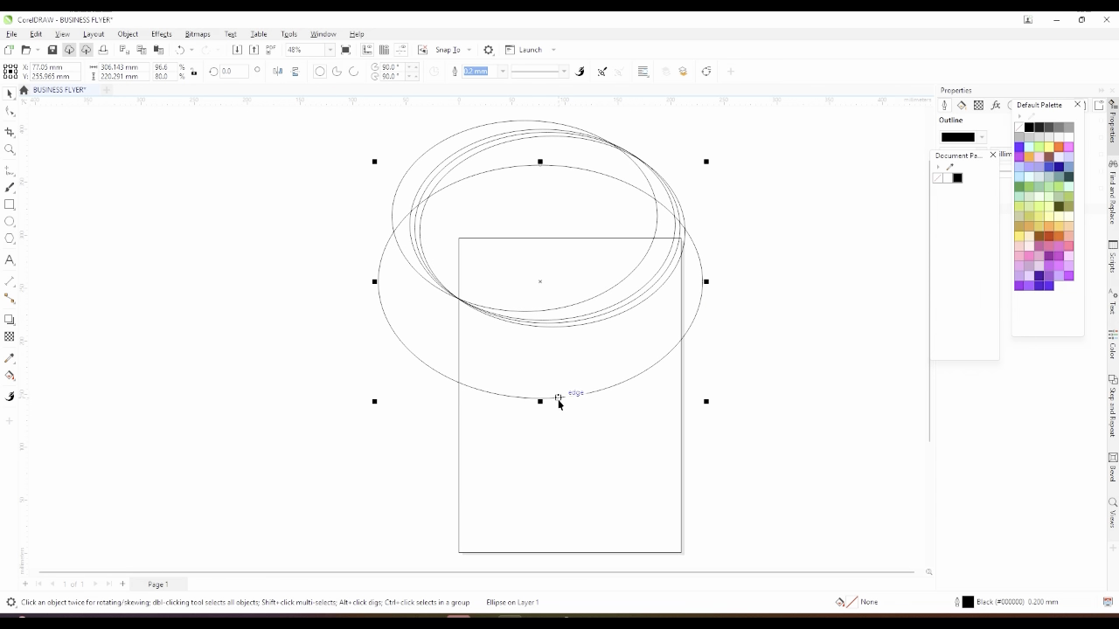
{"action": "left_click_drag", "start_coordinate": [557, 398], "coordinate": [603, 382]}
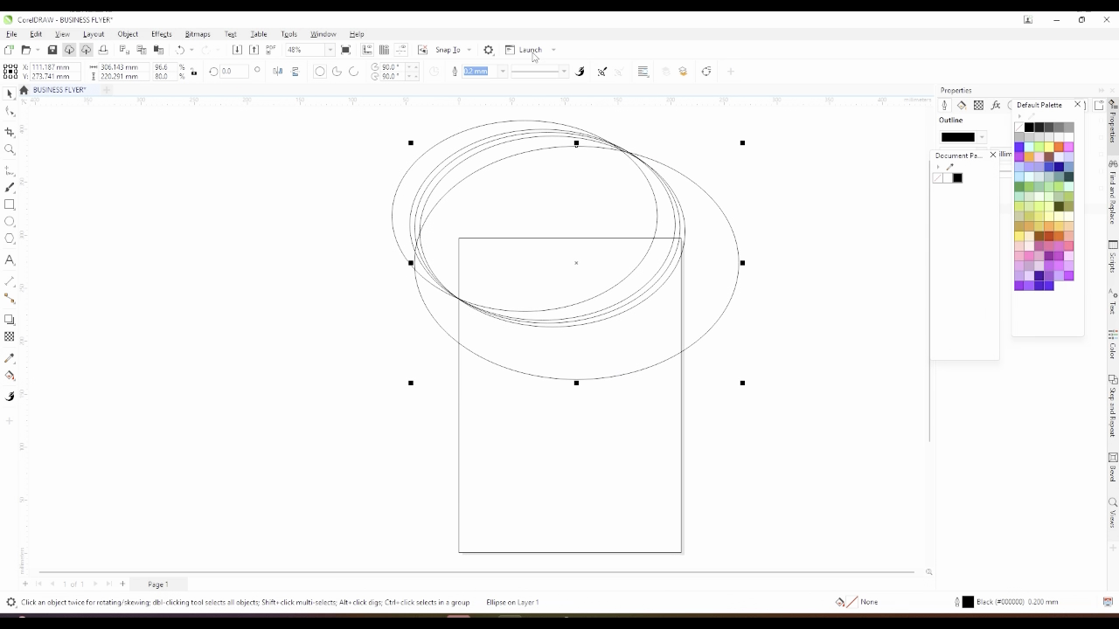
Duplicate the large ellipse down and to the left so the two large curves cross at the page's right edge
{"action": "left_click", "coordinate": [717, 229]}
{"action": "left_click_drag", "start_coordinate": [736, 238], "coordinate": [709, 256]}
{"action": "scroll", "coordinate": [665, 349], "scroll_direction": "up", "scroll_amount": 2}
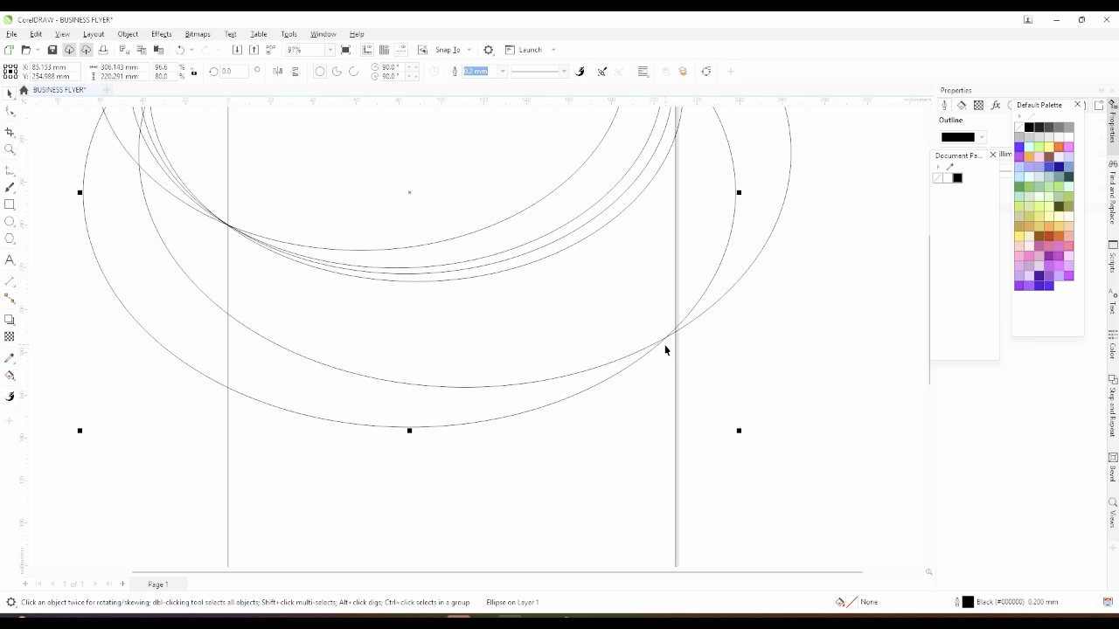
{"action": "scroll", "coordinate": [664, 348], "scroll_direction": "up", "scroll_amount": 2}
{"action": "left_click_drag", "start_coordinate": [659, 344], "coordinate": [683, 323]}
{"action": "scroll", "coordinate": [684, 324], "scroll_direction": "down", "scroll_amount": 2}
{"action": "scroll", "coordinate": [684, 323], "scroll_direction": "down", "scroll_amount": 2}
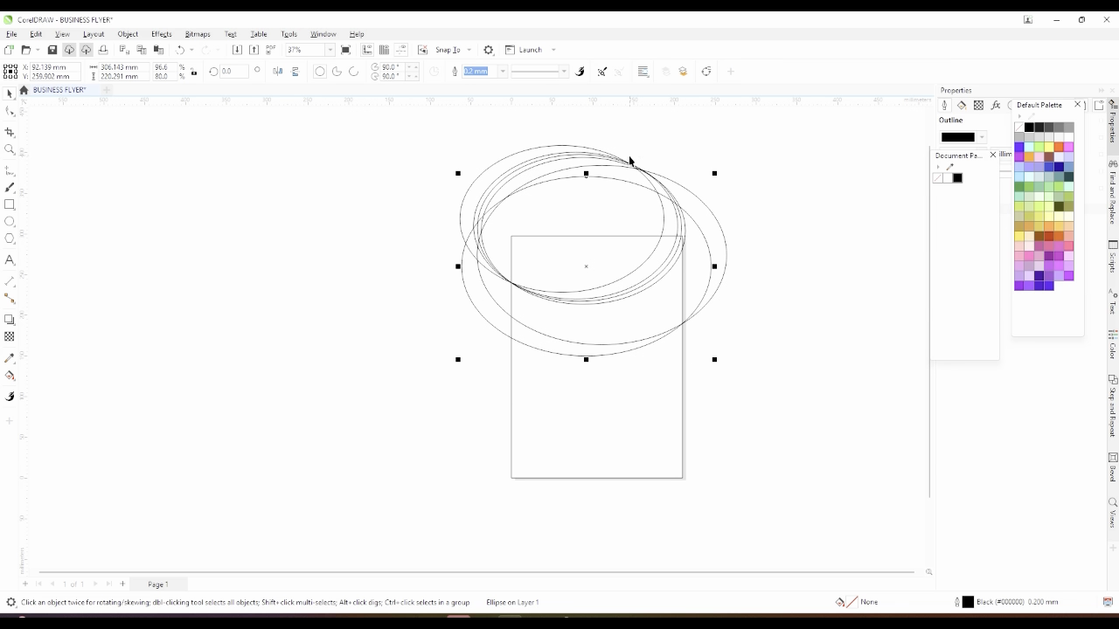
Remove the ellipse segments lying outside the page with the Virtual Segment Delete tool
{"action": "left_click", "coordinate": [696, 196]}
{"action": "scroll", "coordinate": [696, 196], "scroll_direction": "up", "scroll_amount": 1}
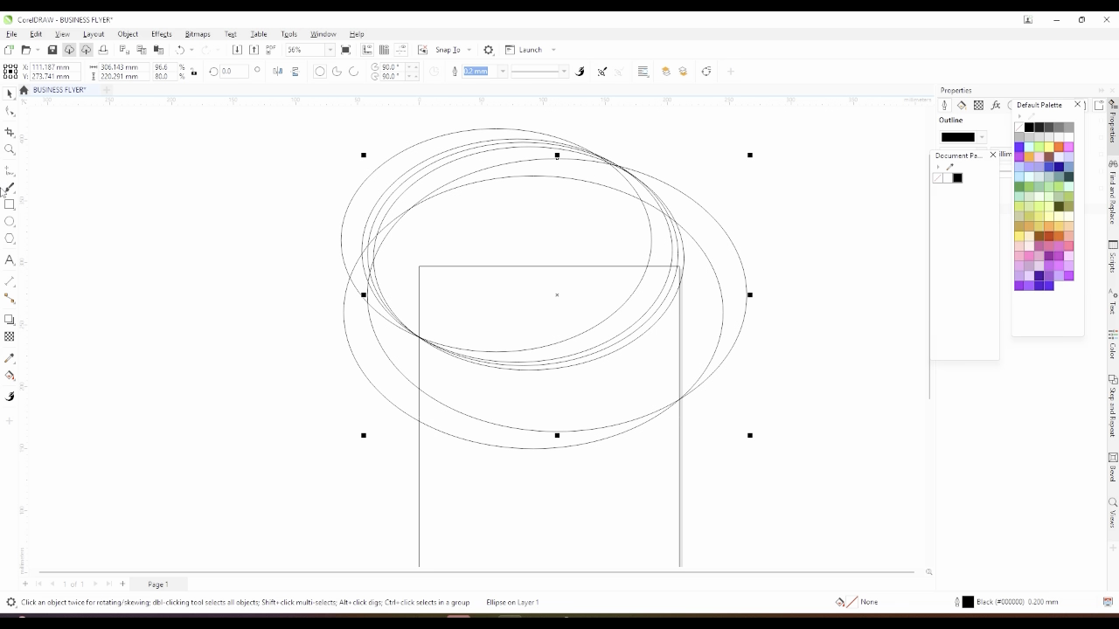
{"action": "left_click", "coordinate": [11, 132]}
{"action": "left_click", "coordinate": [53, 159]}
{"action": "left_click_drag", "start_coordinate": [290, 150], "coordinate": [737, 211]}
{"action": "left_click_drag", "start_coordinate": [667, 263], "coordinate": [778, 229]}
{"action": "left_click_drag", "start_coordinate": [399, 234], "coordinate": [296, 395]}
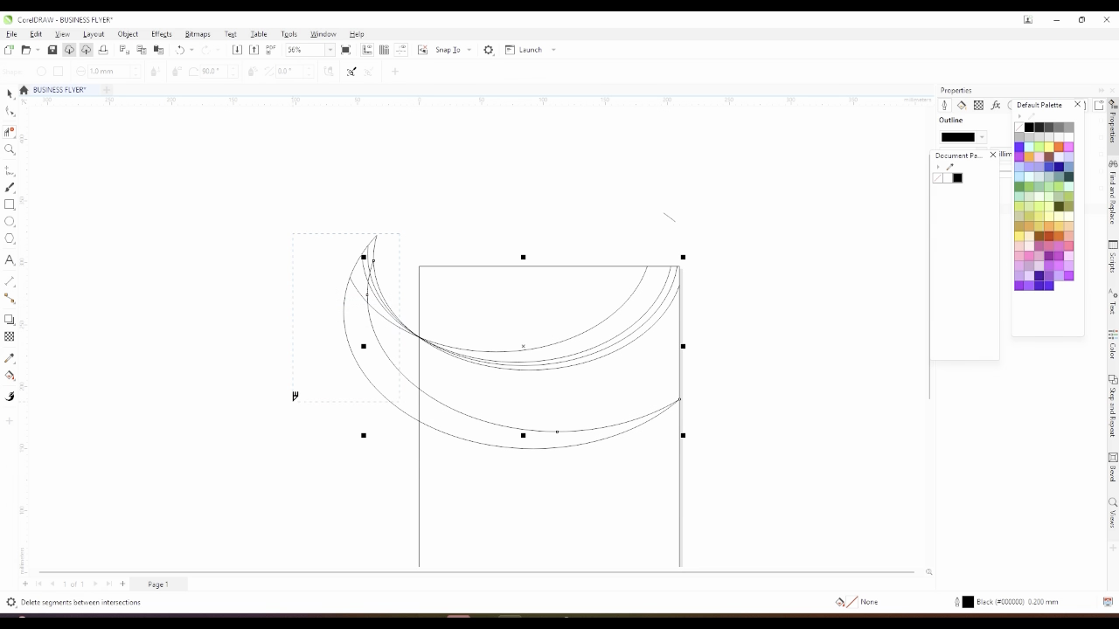
{"action": "scroll", "coordinate": [682, 376], "scroll_direction": "down", "scroll_amount": 1}
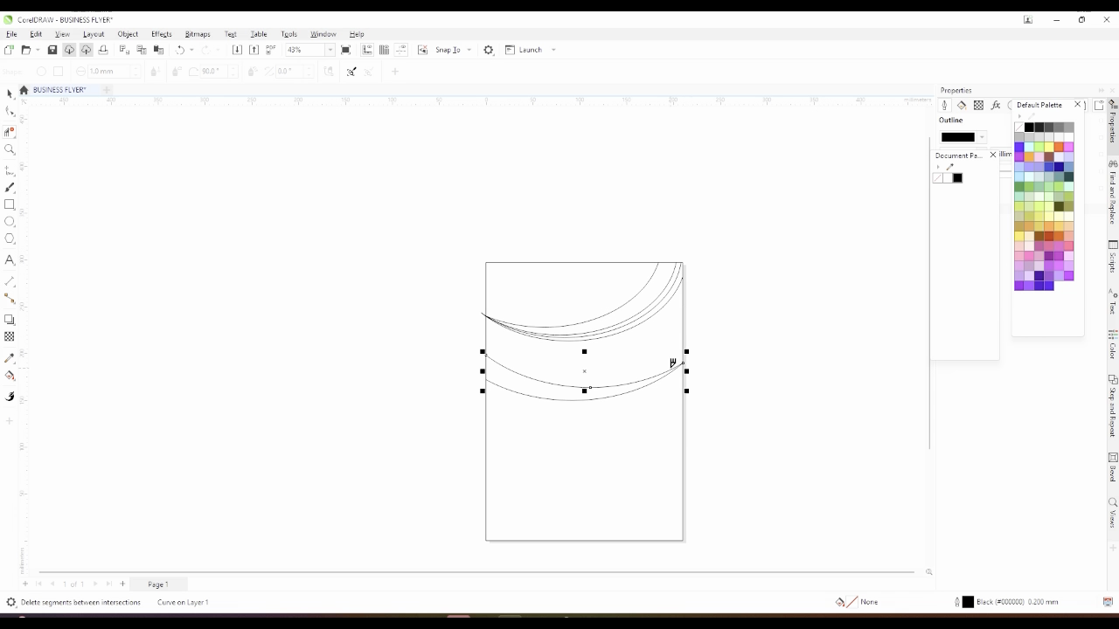
Delete the tiny curve ends that still stick out past the page's left edge
{"action": "scroll", "coordinate": [674, 364], "scroll_direction": "up", "scroll_amount": 1}
{"action": "scroll", "coordinate": [412, 295], "scroll_direction": "up", "scroll_amount": 2}
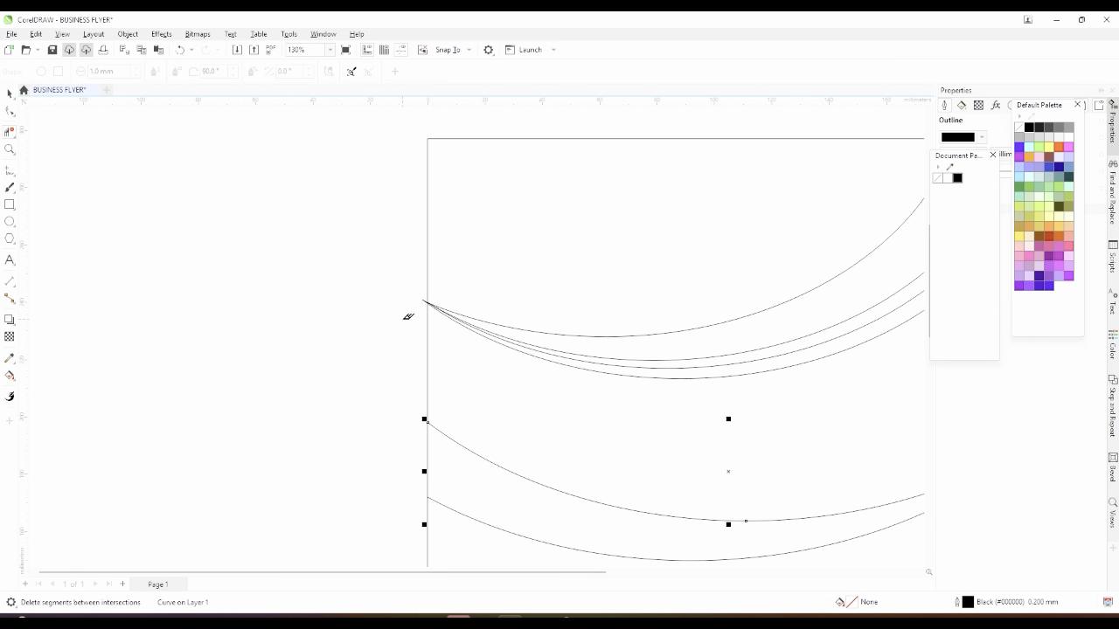
{"action": "scroll", "coordinate": [425, 294], "scroll_direction": "up", "scroll_amount": 3}
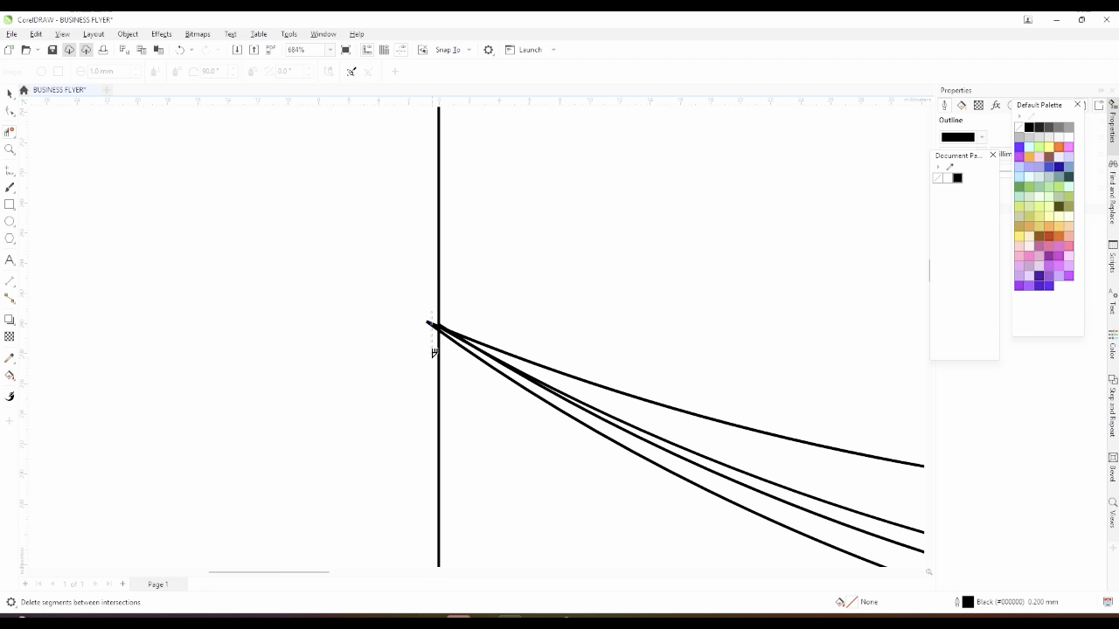
{"action": "scroll", "coordinate": [462, 292], "scroll_direction": "down", "scroll_amount": 3}
{"action": "scroll", "coordinate": [428, 320], "scroll_direction": "down", "scroll_amount": 2}
{"action": "scroll", "coordinate": [738, 354], "scroll_direction": "up", "scroll_amount": 1}
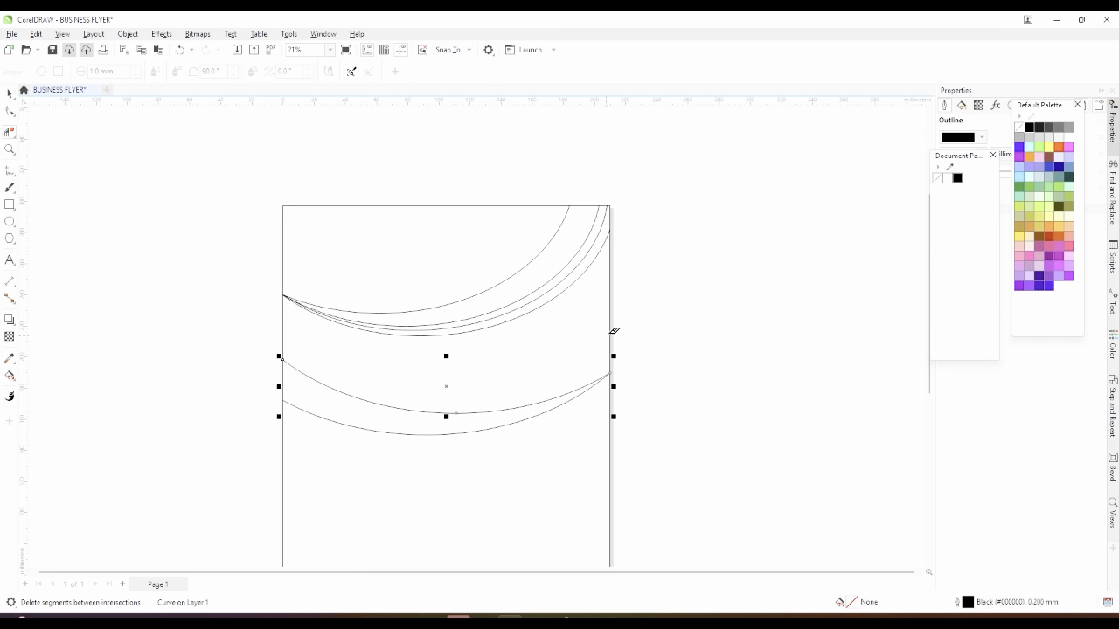
{"action": "scroll", "coordinate": [455, 298], "scroll_direction": "up", "scroll_amount": 1}
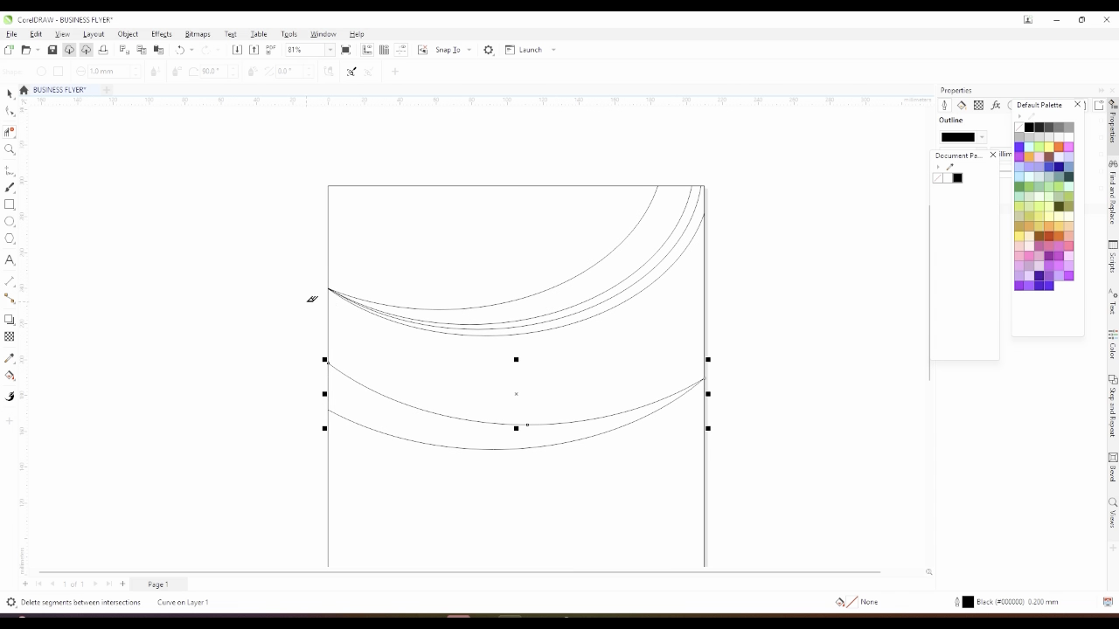
{"action": "left_click", "coordinate": [10, 376]}
{"action": "left_click", "coordinate": [25, 389]}
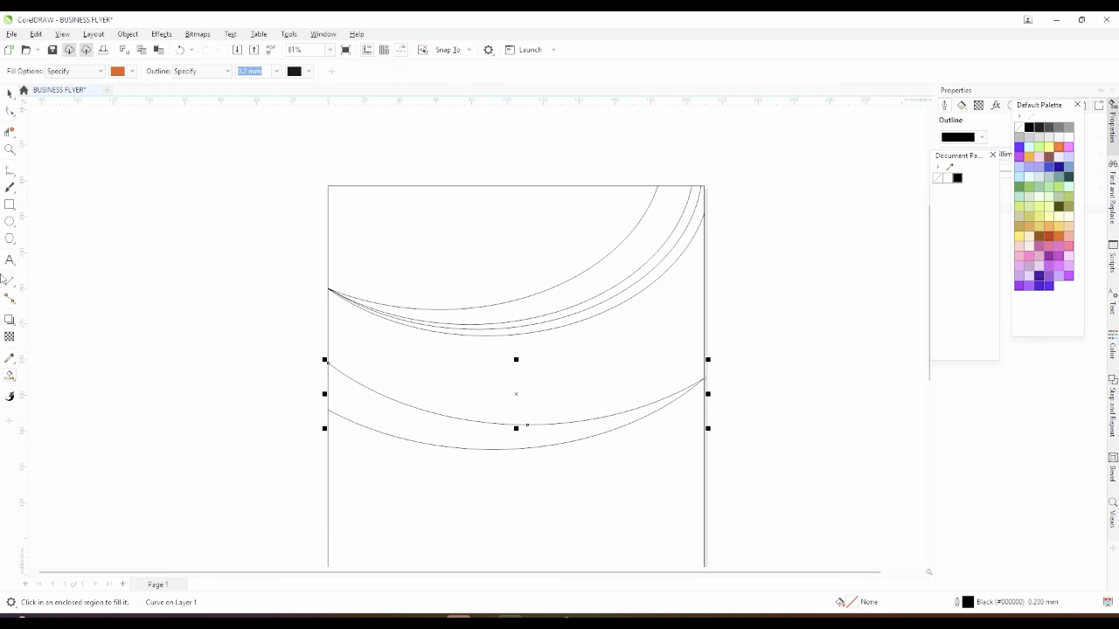
{"action": "left_click", "coordinate": [10, 93]}
{"action": "scroll", "coordinate": [653, 298], "scroll_direction": "down", "scroll_amount": 3}
{"action": "scroll", "coordinate": [495, 230], "scroll_direction": "down", "scroll_amount": 1}
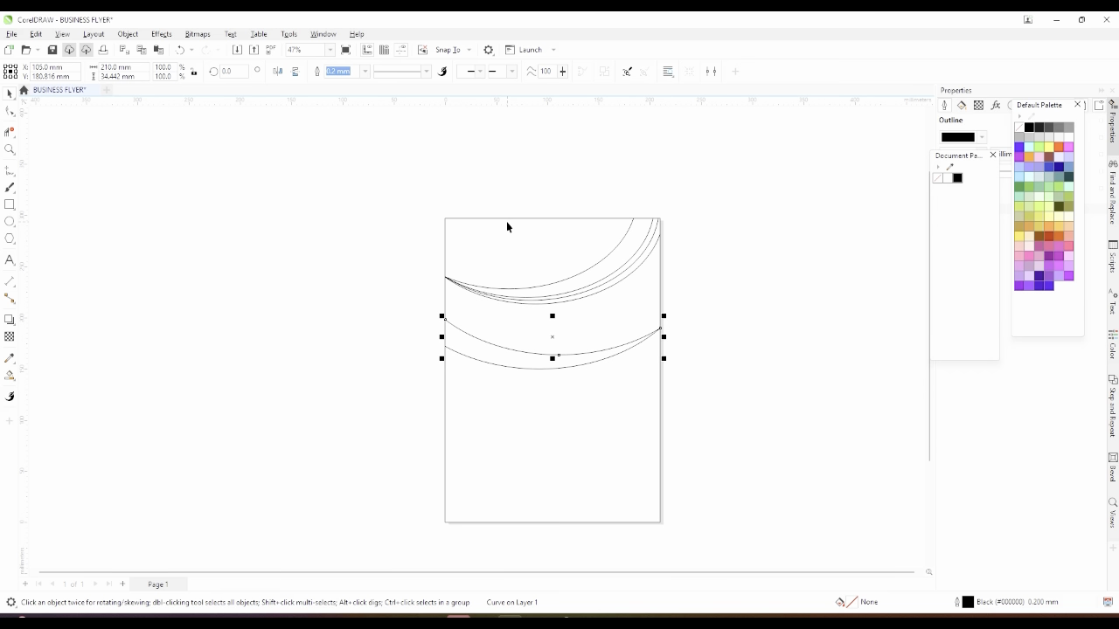
{"action": "key", "text": "Escape"}
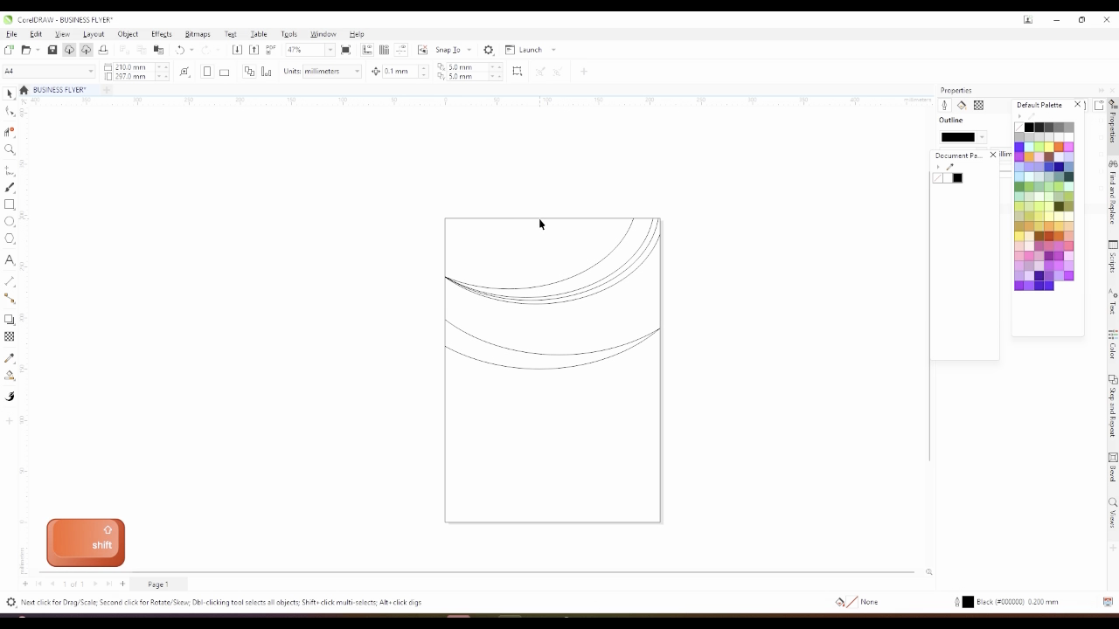
Place a copy of the page-sized rectangle on the empty area to the left of the page
{"action": "left_click", "coordinate": [543, 219]}
{"action": "left_click_drag", "start_coordinate": [546, 218], "coordinate": [296, 218]}
{"action": "scroll", "coordinate": [573, 270], "scroll_direction": "up", "scroll_amount": 1}
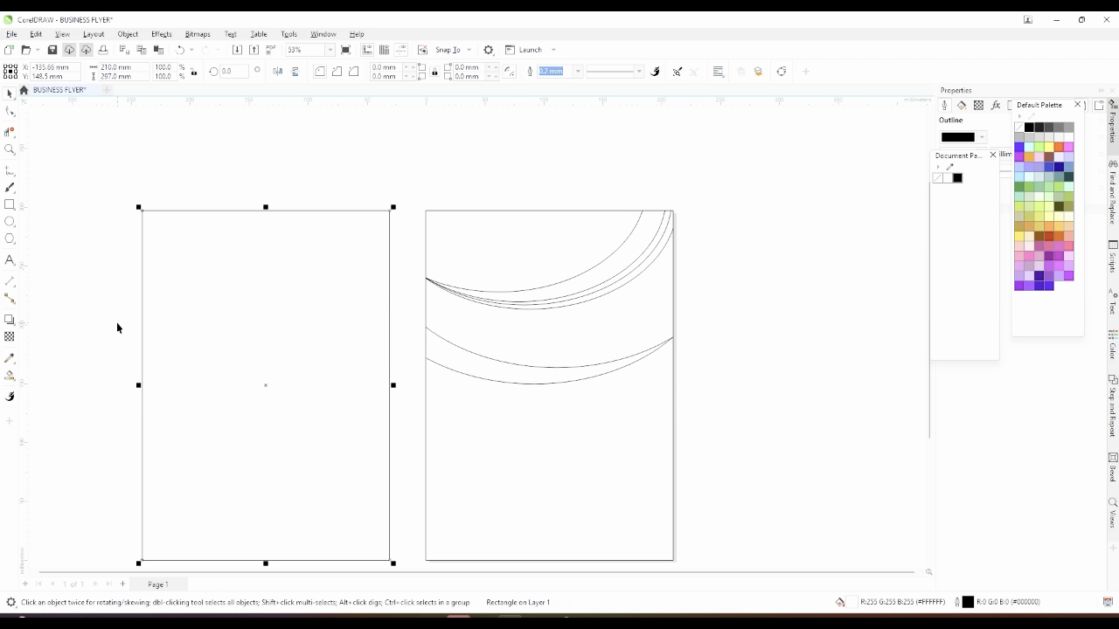
Fill every region enclosed by the curves on the page with orange using Smart Fill
{"action": "left_click", "coordinate": [10, 376]}
{"action": "left_click", "coordinate": [569, 235]}
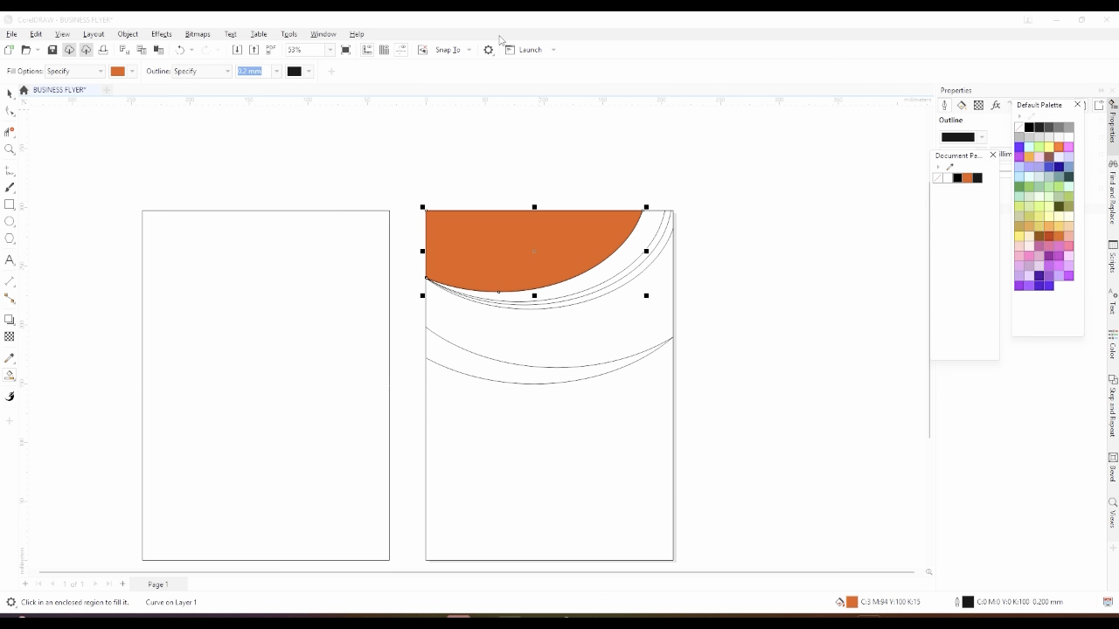
{"action": "scroll", "coordinate": [639, 228], "scroll_direction": "up", "scroll_amount": 2}
{"action": "scroll", "coordinate": [665, 241], "scroll_direction": "up", "scroll_amount": 2}
{"action": "left_click", "coordinate": [665, 240]}
{"action": "left_click", "coordinate": [676, 241]}
{"action": "left_click", "coordinate": [691, 241]}
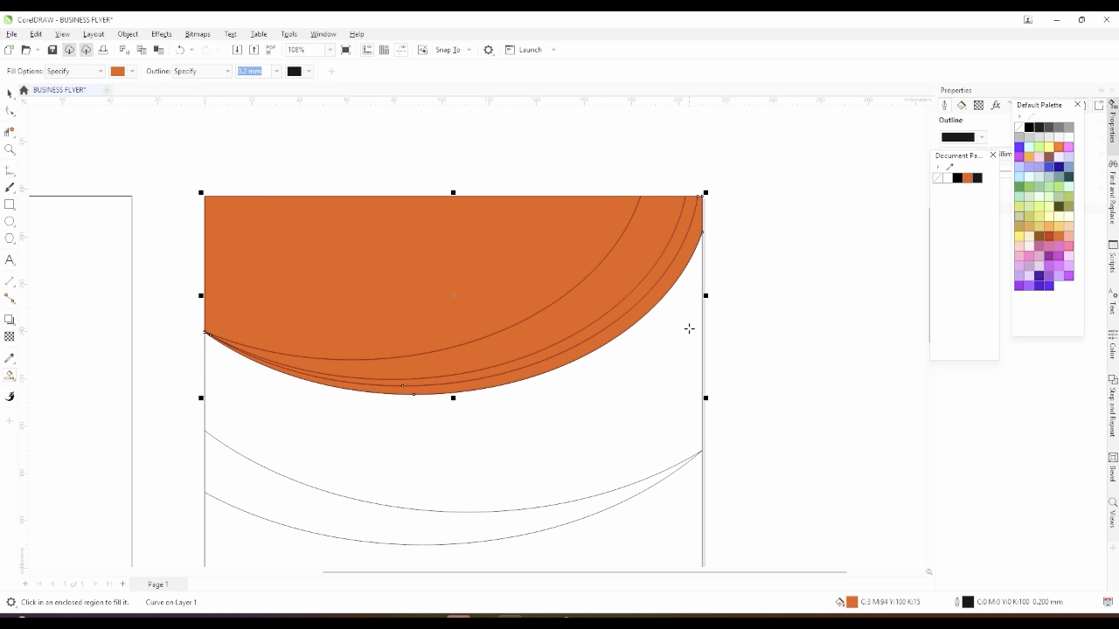
{"action": "left_click", "coordinate": [689, 327]}
{"action": "scroll", "coordinate": [595, 454], "scroll_direction": "down", "scroll_amount": 1}
{"action": "left_click", "coordinate": [594, 462]}
{"action": "scroll", "coordinate": [606, 364], "scroll_direction": "down", "scroll_amount": 2}
{"action": "left_click", "coordinate": [604, 445]}
{"action": "scroll", "coordinate": [599, 245], "scroll_direction": "down", "scroll_amount": 1}
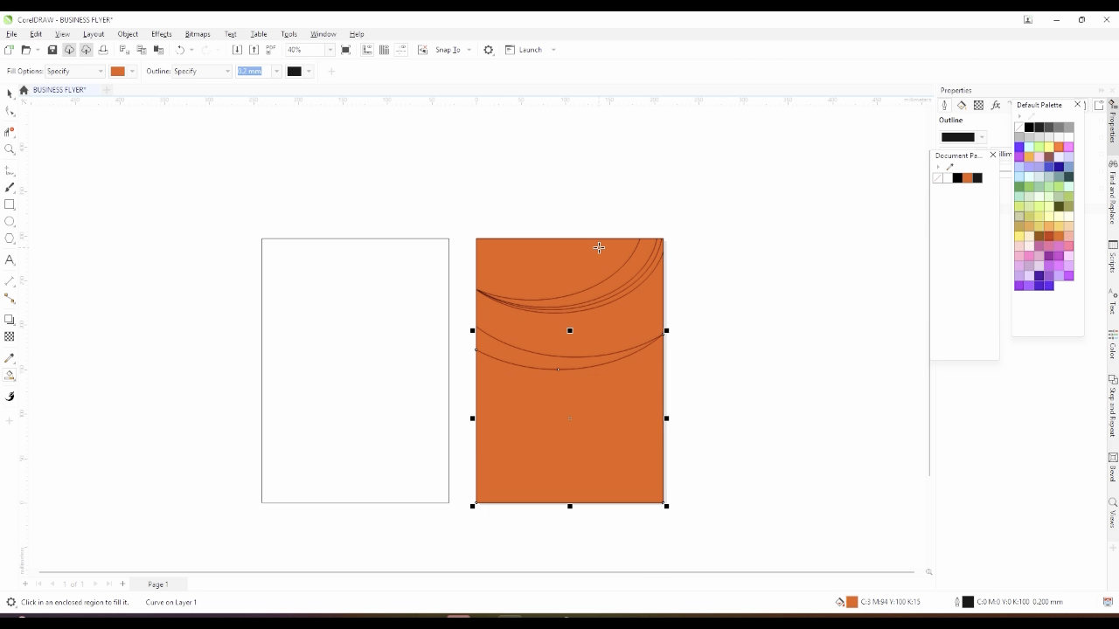
Select all objects on the page and remove their outlines
{"action": "left_click", "coordinate": [12, 95]}
{"action": "left_click_drag", "start_coordinate": [702, 210], "coordinate": [459, 526]}
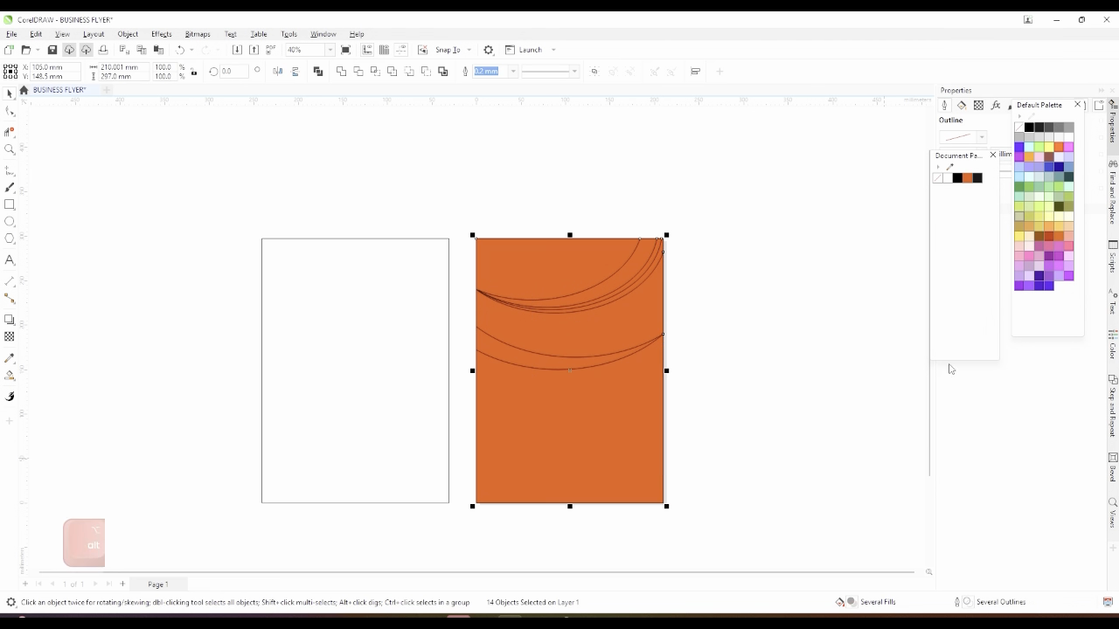
{"action": "right_click", "coordinate": [1019, 128]}
{"action": "left_click", "coordinate": [775, 189]}
{"action": "scroll", "coordinate": [604, 239], "scroll_direction": "up", "scroll_amount": 1}
{"action": "scroll", "coordinate": [693, 197], "scroll_direction": "down", "scroll_amount": 1}
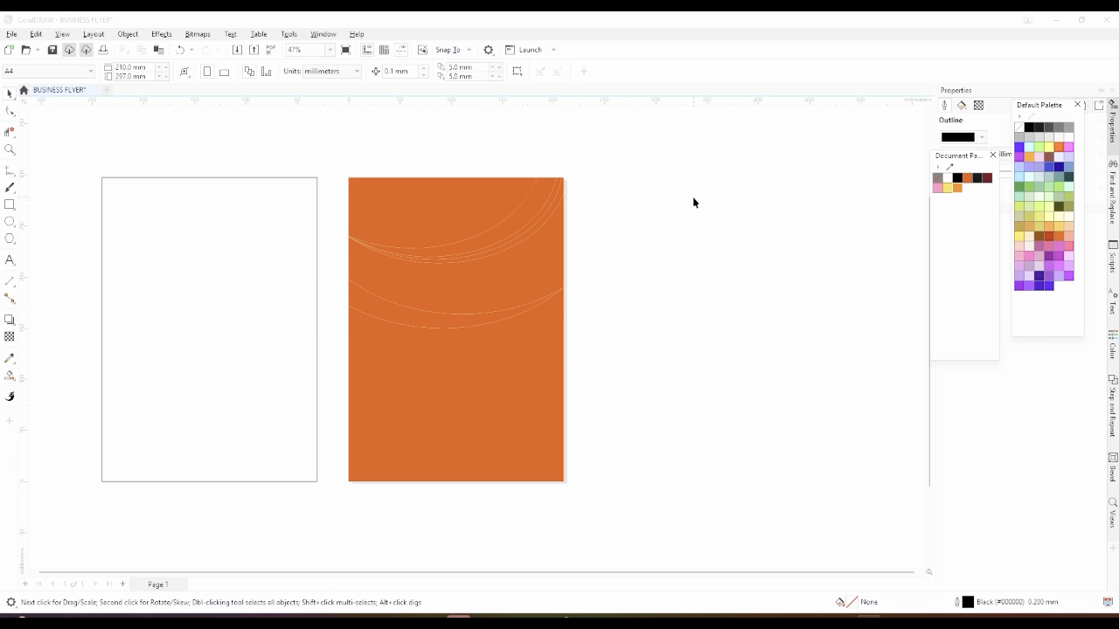
Apply a linear fountain fill to the large top header shape, running from dark red on its left to black on its right
{"action": "scroll", "coordinate": [477, 197], "scroll_direction": "up", "scroll_amount": 1}
{"action": "left_click", "coordinate": [476, 197]}
{"action": "scroll", "coordinate": [375, 195], "scroll_direction": "up", "scroll_amount": 1}
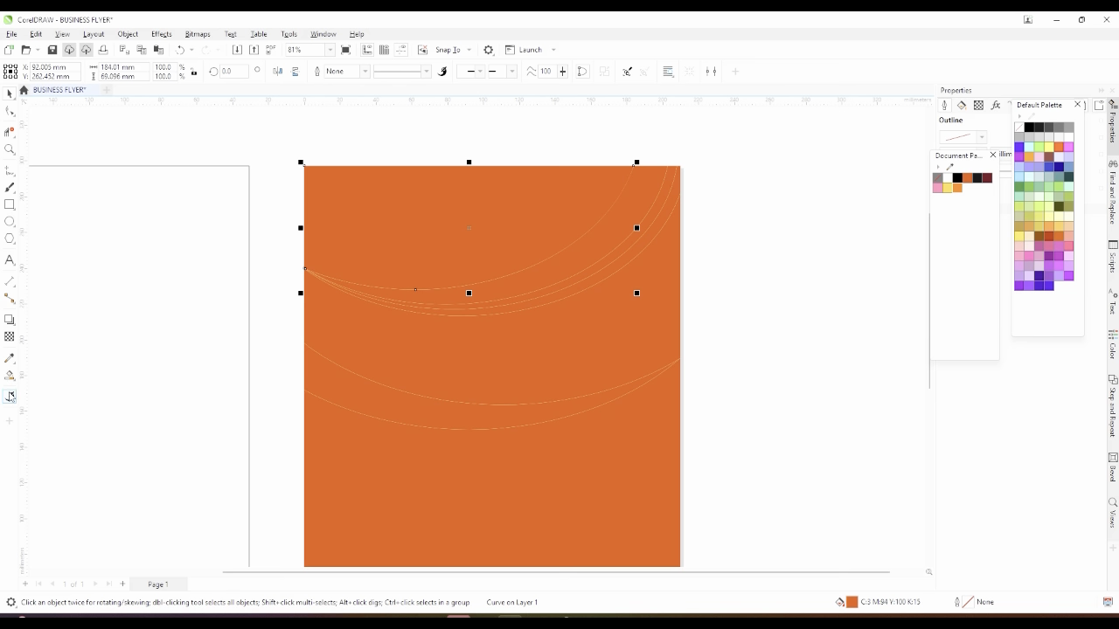
{"action": "left_click", "coordinate": [10, 375]}
{"action": "left_click_drag", "start_coordinate": [379, 179], "coordinate": [587, 214]}
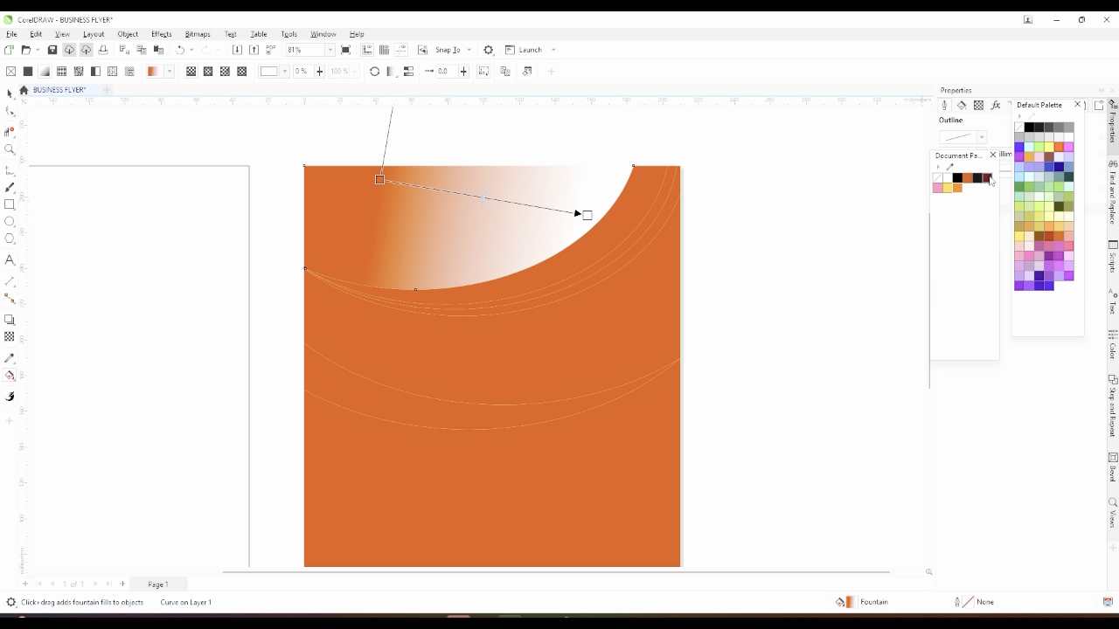
{"action": "left_click", "coordinate": [978, 179]}
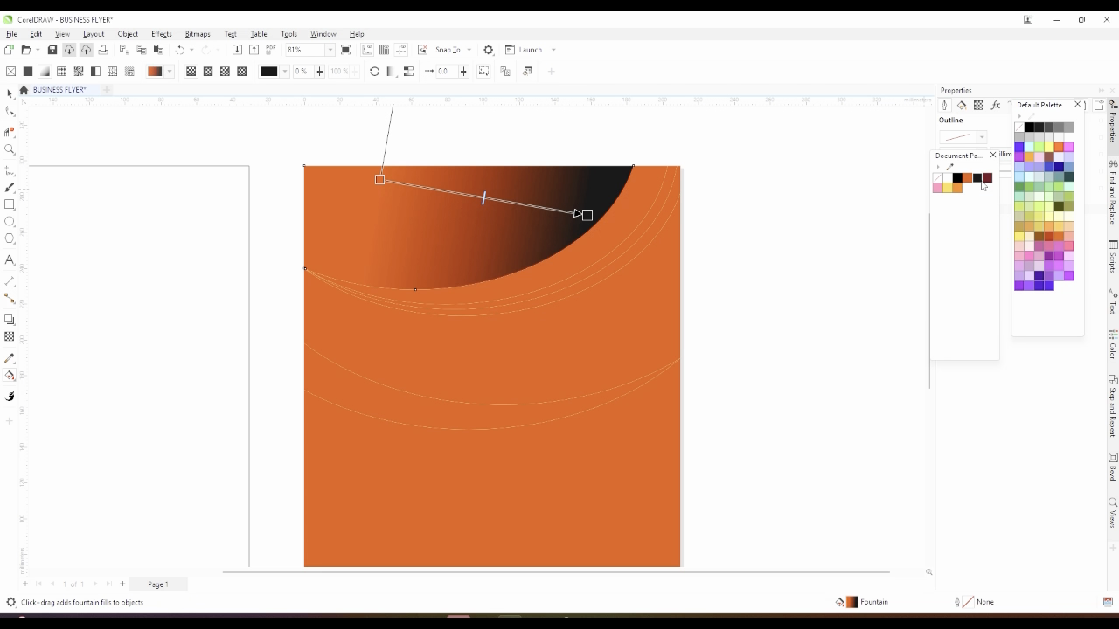
{"action": "left_click_drag", "start_coordinate": [987, 179], "coordinate": [370, 178]}
{"action": "left_click", "coordinate": [966, 179]}
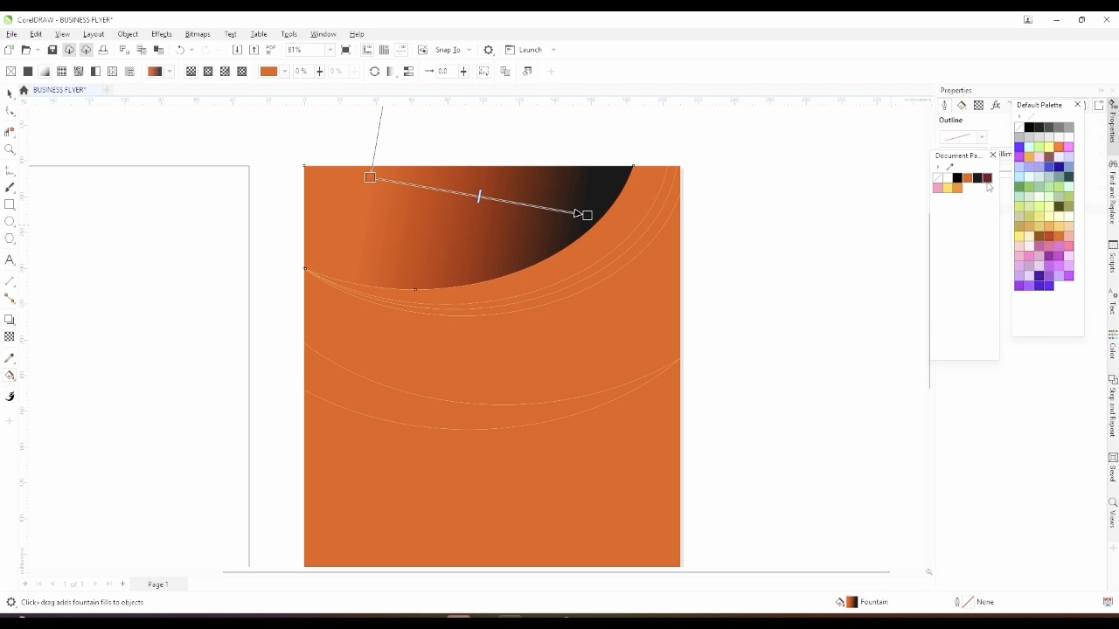
{"action": "left_click", "coordinate": [987, 179]}
Give the curved band under the top shape a diagonal fountain fill from dark red at its upper right to magenta at its lower left
{"action": "left_click", "coordinate": [636, 229]}
{"action": "left_click_drag", "start_coordinate": [681, 156], "coordinate": [306, 367]}
{"action": "left_click", "coordinate": [681, 155]}
{"action": "left_click", "coordinate": [987, 178]}
{"action": "left_click", "coordinate": [306, 367]}
{"action": "left_click", "coordinate": [988, 179]}
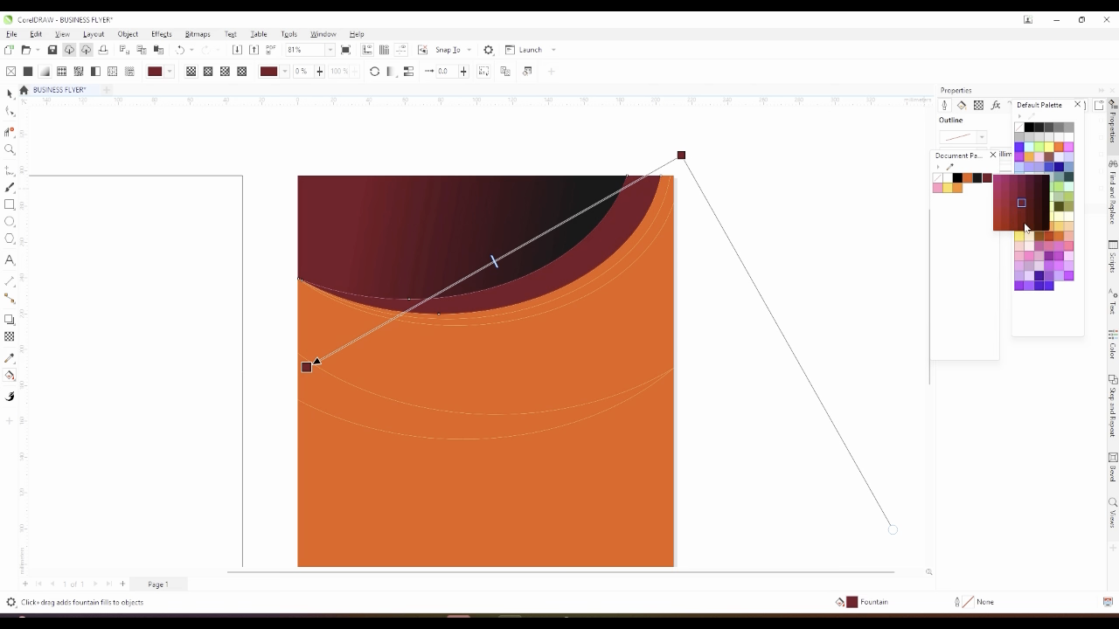
{"action": "left_click", "coordinate": [999, 181]}
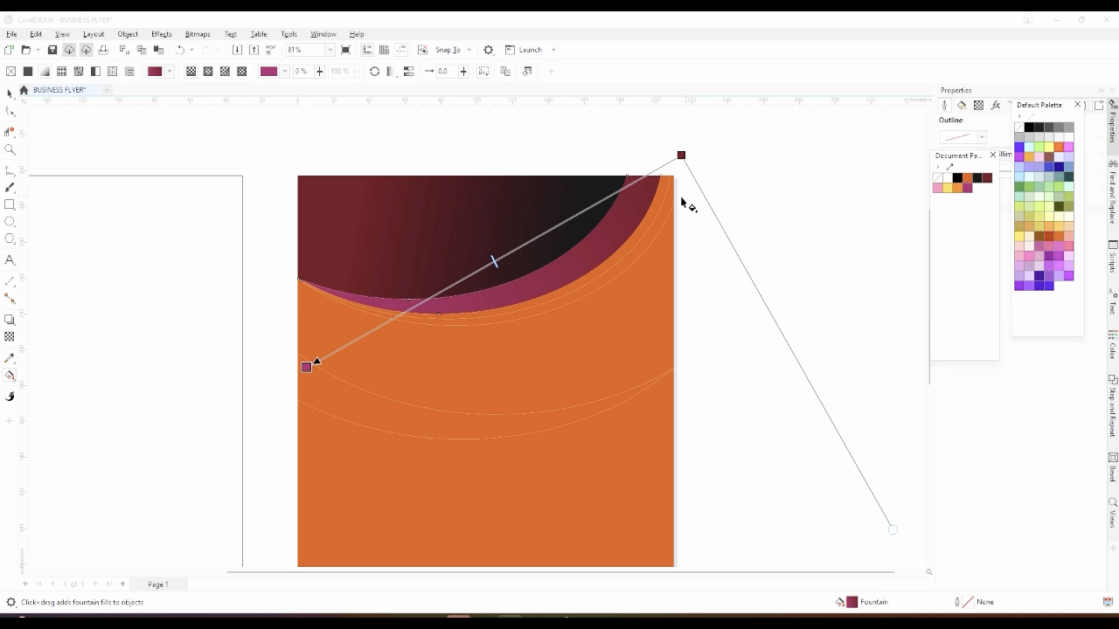
{"action": "left_click_drag", "start_coordinate": [681, 156], "coordinate": [637, 182]}
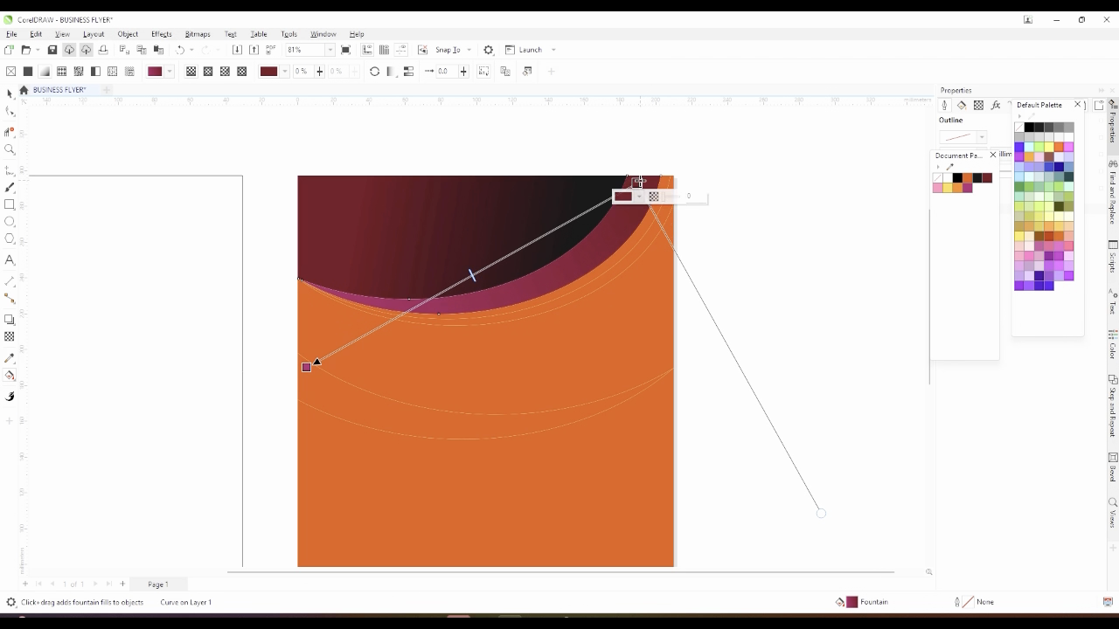
Recolour the large top shape's gradient to run from dark red on its left to light pink on its right
{"action": "left_click", "coordinate": [556, 218]}
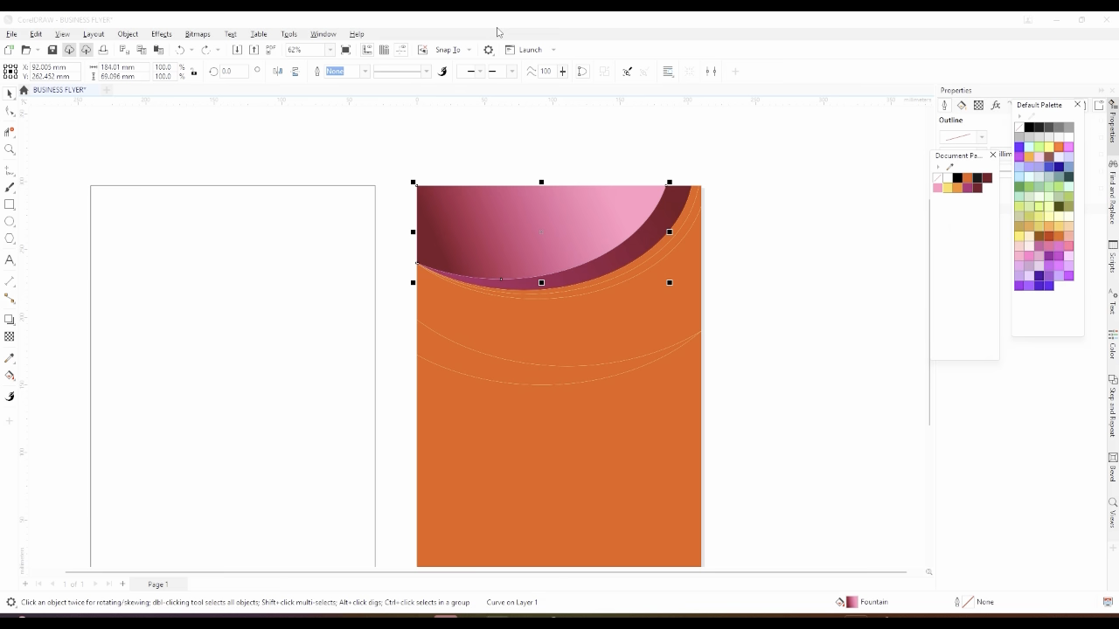
{"action": "left_click", "coordinate": [41, 220]}
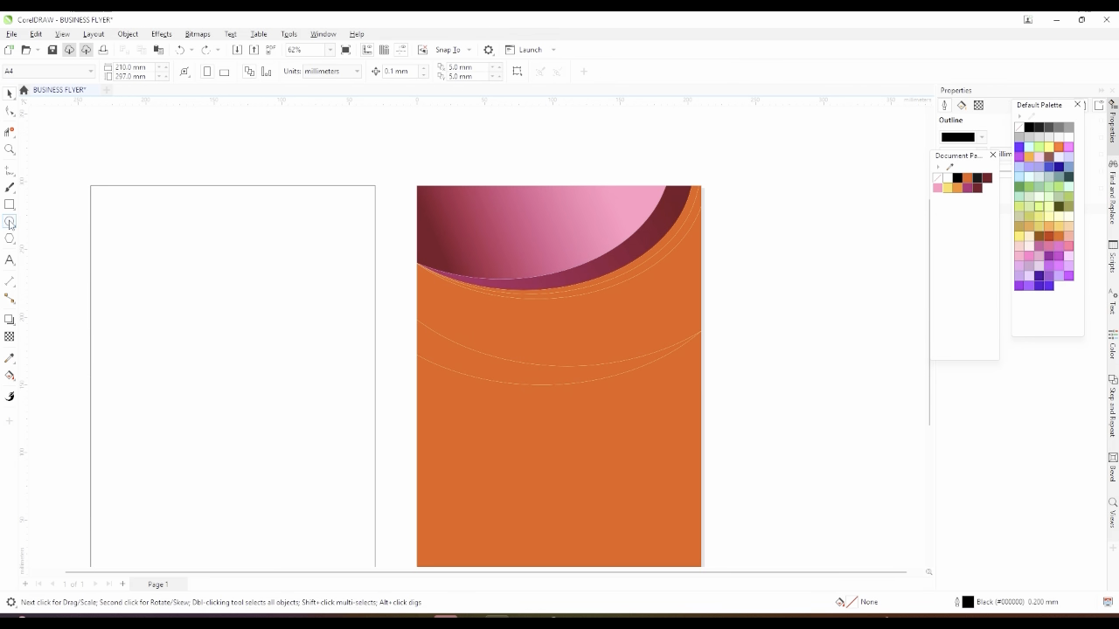
{"action": "left_click", "coordinate": [10, 222]}
{"action": "left_click_drag", "start_coordinate": [369, 140], "coordinate": [416, 185]}
{"action": "left_click_drag", "start_coordinate": [423, 196], "coordinate": [542, 352]}
{"action": "key", "text": "ctrl+z"}
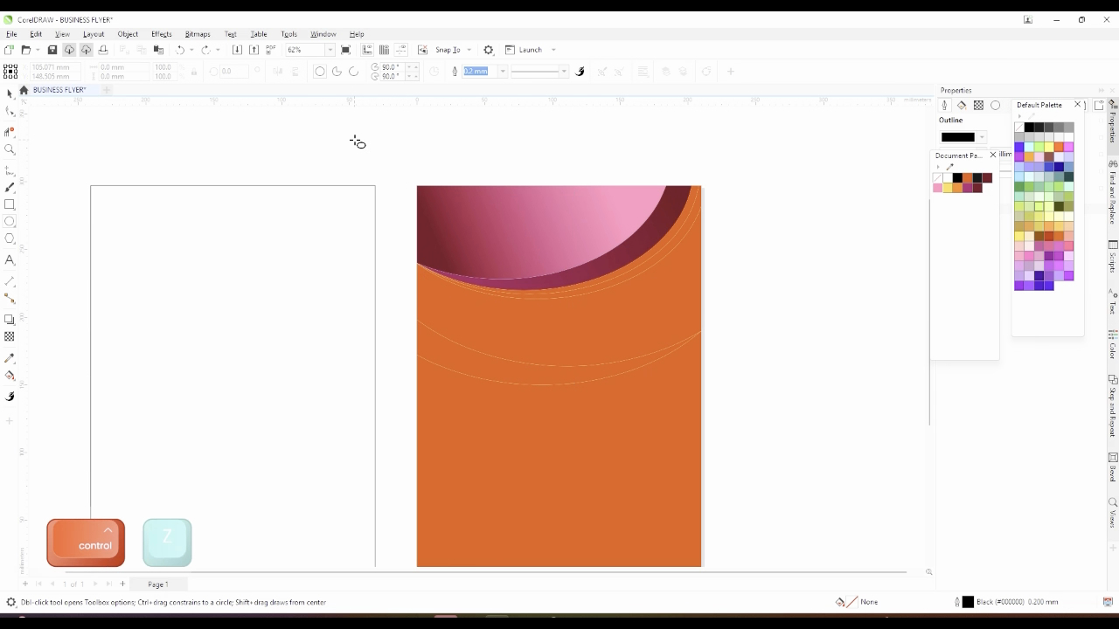
Draw an ellipse about 153 by 182 mm and position it over the page's upper-left corner
{"action": "left_click_drag", "start_coordinate": [337, 120], "coordinate": [544, 369]}
{"action": "left_click", "coordinate": [10, 94]}
{"action": "left_click_drag", "start_coordinate": [440, 245], "coordinate": [455, 211]}
Smart-fill the part of the pink header shape outside the ellipse with orange, and delete the ellipse
{"action": "scroll", "coordinate": [476, 175], "scroll_direction": "up", "scroll_amount": 1}
{"action": "left_click", "coordinate": [13, 379]}
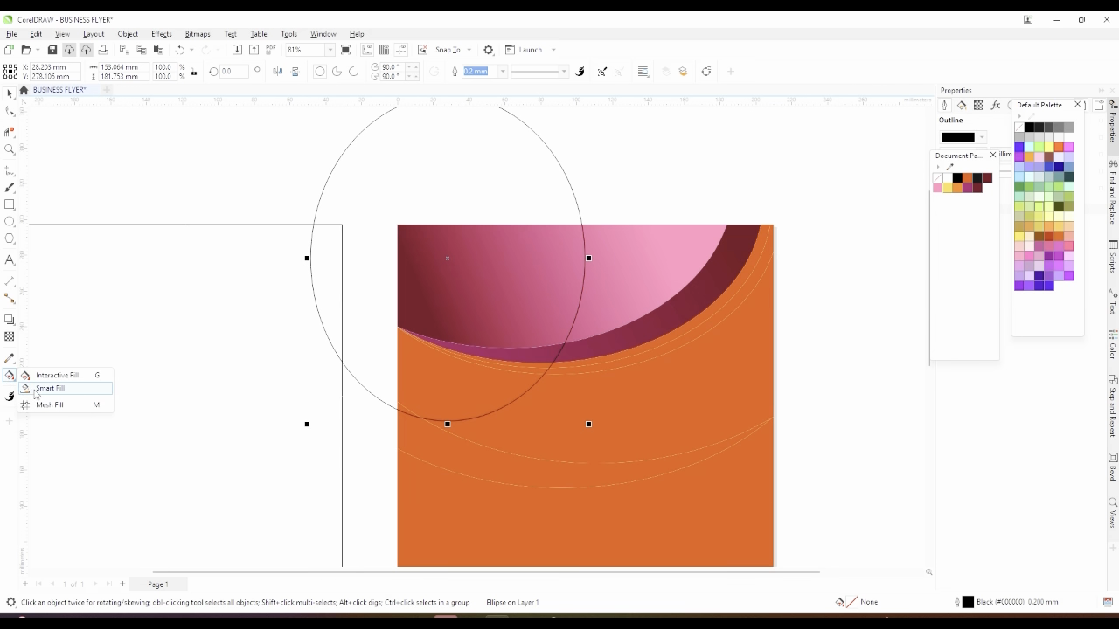
{"action": "left_click", "coordinate": [40, 390]}
{"action": "left_click", "coordinate": [682, 258]}
{"action": "left_click", "coordinate": [9, 94]}
{"action": "left_click", "coordinate": [554, 163]}
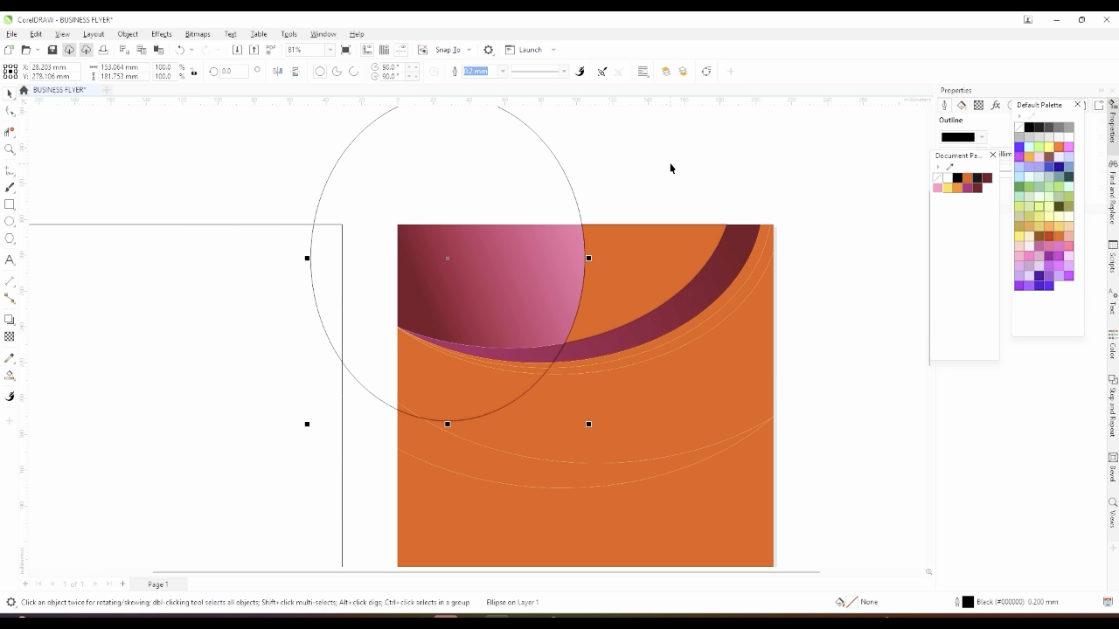
{"action": "key", "text": "Delete"}
Remove the new piece's outline and give it a diagonal gradient from magenta at the page's top edge to dark red at its lower tip
{"action": "right_click", "coordinate": [937, 178]}
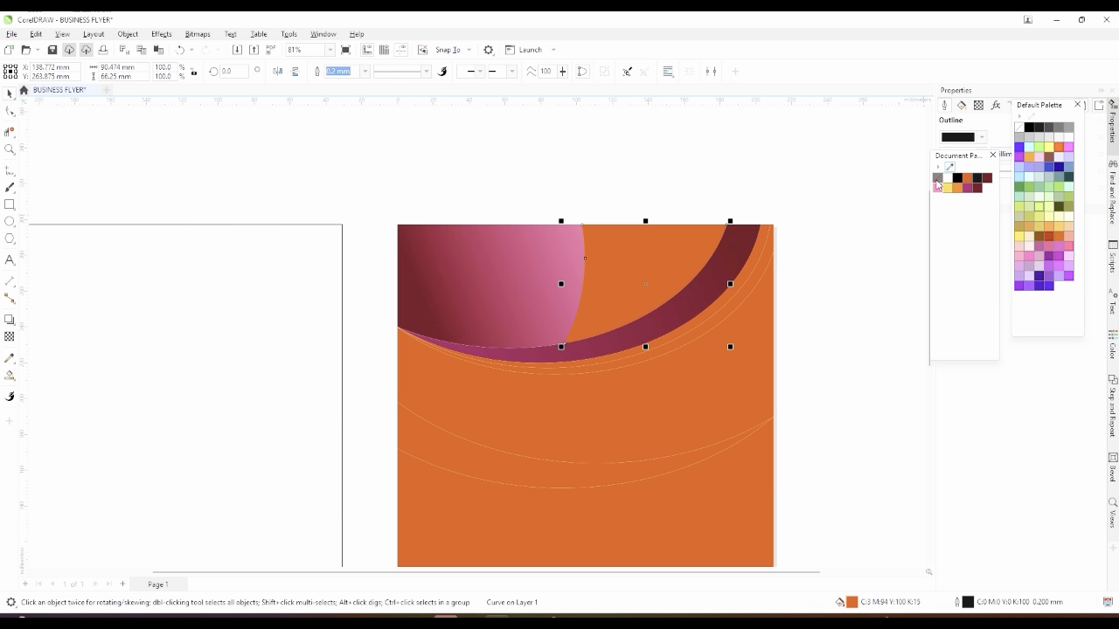
{"action": "left_click", "coordinate": [10, 375]}
{"action": "left_click_drag", "start_coordinate": [560, 348], "coordinate": [654, 225]}
{"action": "left_click", "coordinate": [968, 188]}
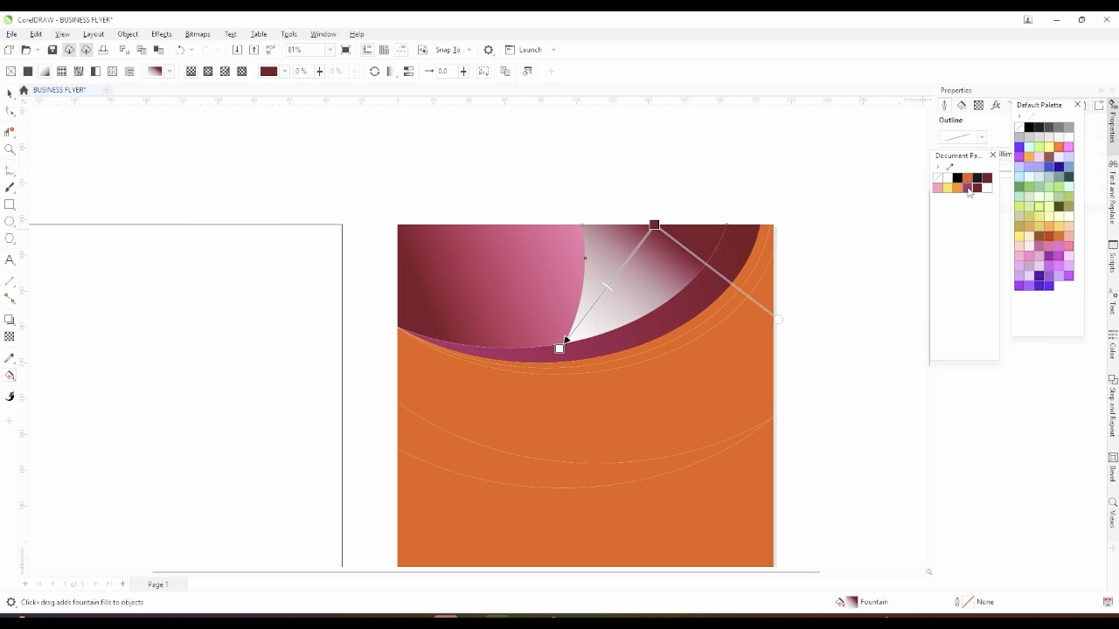
{"action": "left_click", "coordinate": [969, 189]}
{"action": "left_click", "coordinate": [560, 349]}
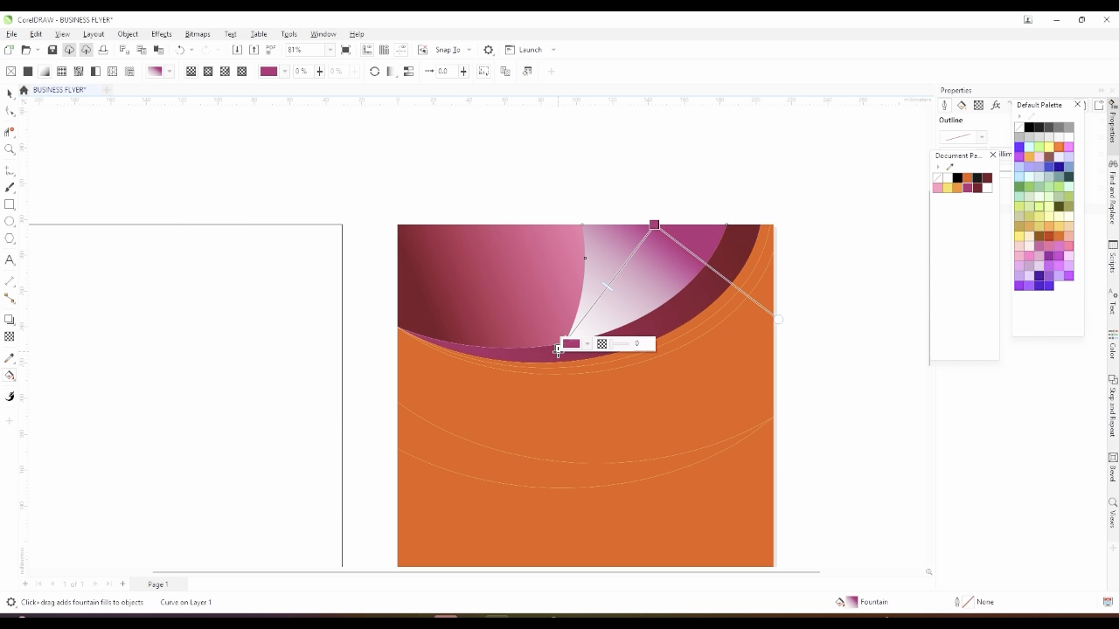
{"action": "left_click", "coordinate": [968, 189]}
{"action": "left_click", "coordinate": [977, 188]}
Fill the two thin curved bands below the header with fountain gradients from orange to yellow towards the page's right edge
{"action": "left_click", "coordinate": [533, 306]}
{"action": "left_click", "coordinate": [947, 188]}
{"action": "left_click", "coordinate": [530, 312]}
{"action": "left_click", "coordinate": [958, 188]}
{"action": "left_click_drag", "start_coordinate": [529, 312], "coordinate": [696, 215]}
{"action": "left_click", "coordinate": [533, 309]}
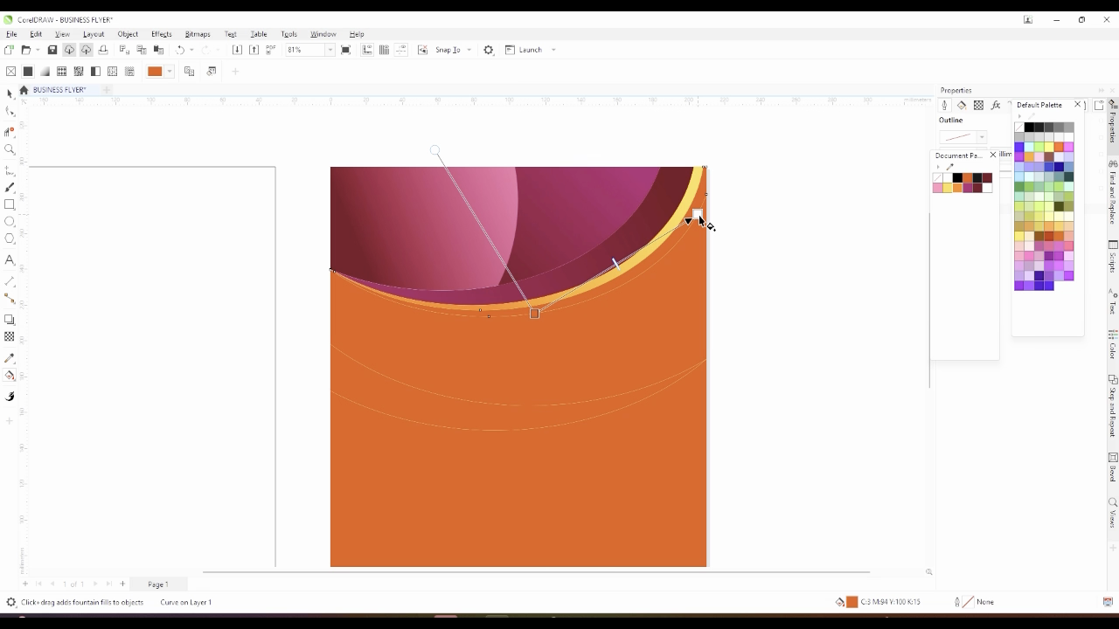
{"action": "left_click", "coordinate": [957, 190]}
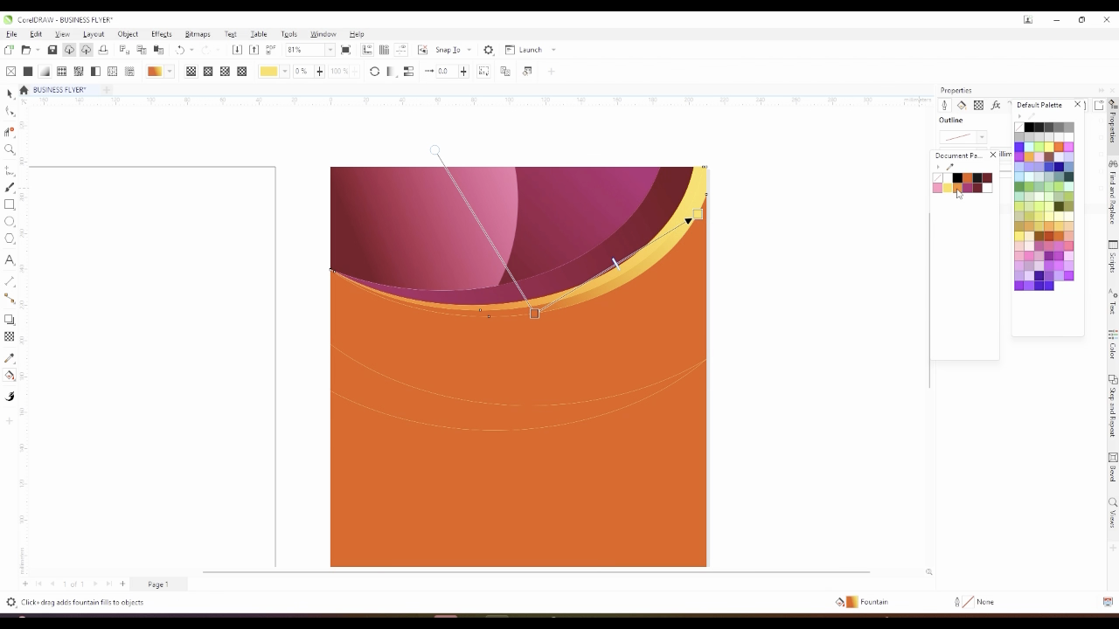
Apply a horizontal gradient from dark red on the left to magenta on the right to the wide area below the yellow bands
{"action": "left_click", "coordinate": [9, 93]}
{"action": "left_click", "coordinate": [715, 273]}
{"action": "left_click", "coordinate": [562, 348]}
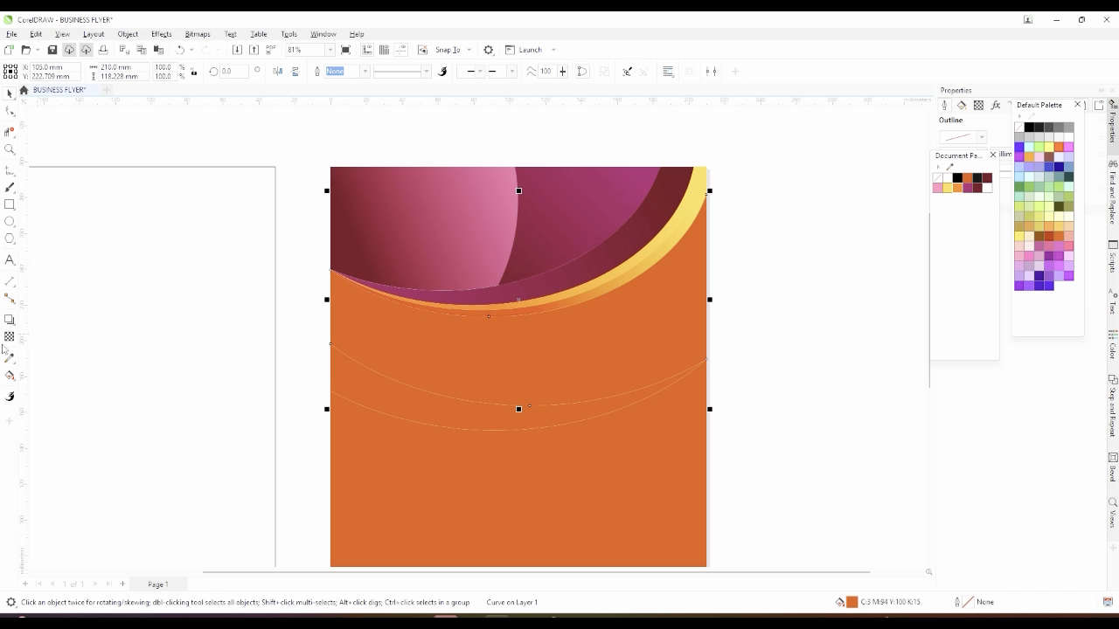
{"action": "left_click", "coordinate": [10, 376]}
{"action": "left_click_drag", "start_coordinate": [427, 339], "coordinate": [697, 337]}
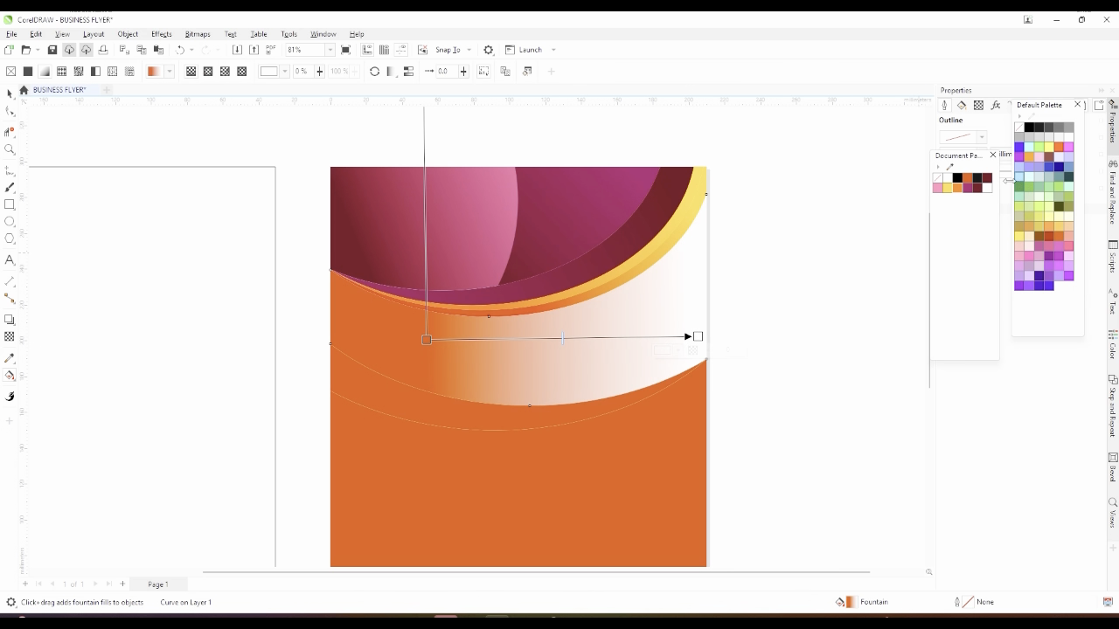
{"action": "left_click", "coordinate": [967, 187]}
{"action": "left_click", "coordinate": [426, 340]}
{"action": "left_click", "coordinate": [977, 187]}
Give the lowest curved strip a horizontal gradient from magenta on the left to dark red on the right
{"action": "left_click", "coordinate": [10, 93]}
{"action": "left_click", "coordinate": [420, 408]}
{"action": "left_click", "coordinate": [10, 376]}
{"action": "left_click_drag", "start_coordinate": [367, 389], "coordinate": [682, 385]}
Change the fill of the large orange area below the curved strips to white
{"action": "scroll", "coordinate": [434, 183], "scroll_direction": "down", "scroll_amount": 3}
{"action": "left_click", "coordinate": [10, 222]}
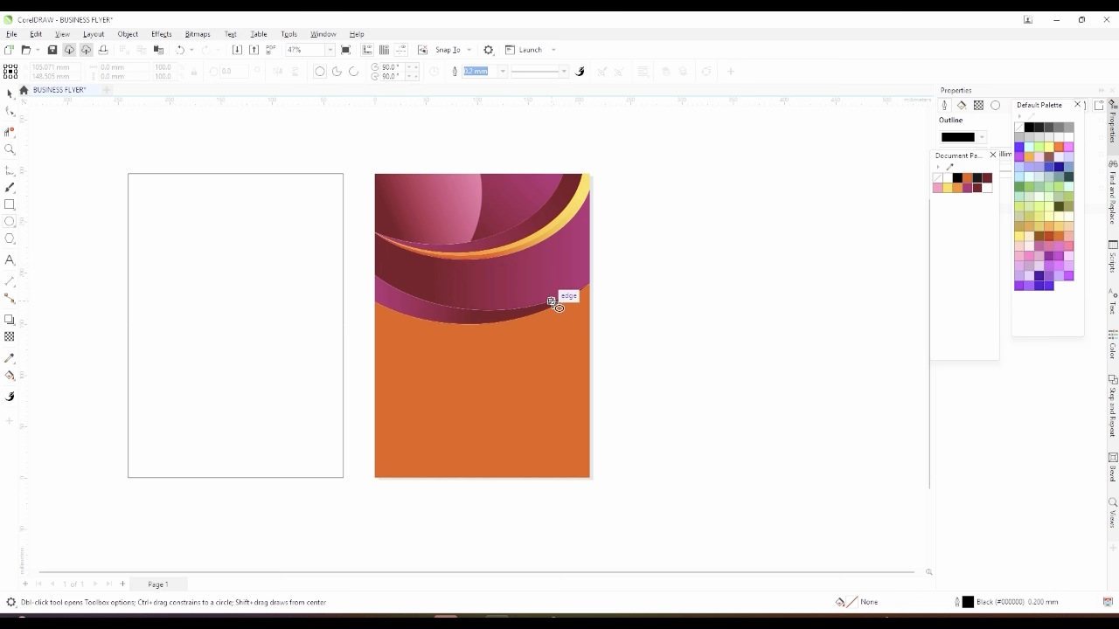
{"action": "left_click", "coordinate": [10, 94]}
{"action": "left_click", "coordinate": [524, 376]}
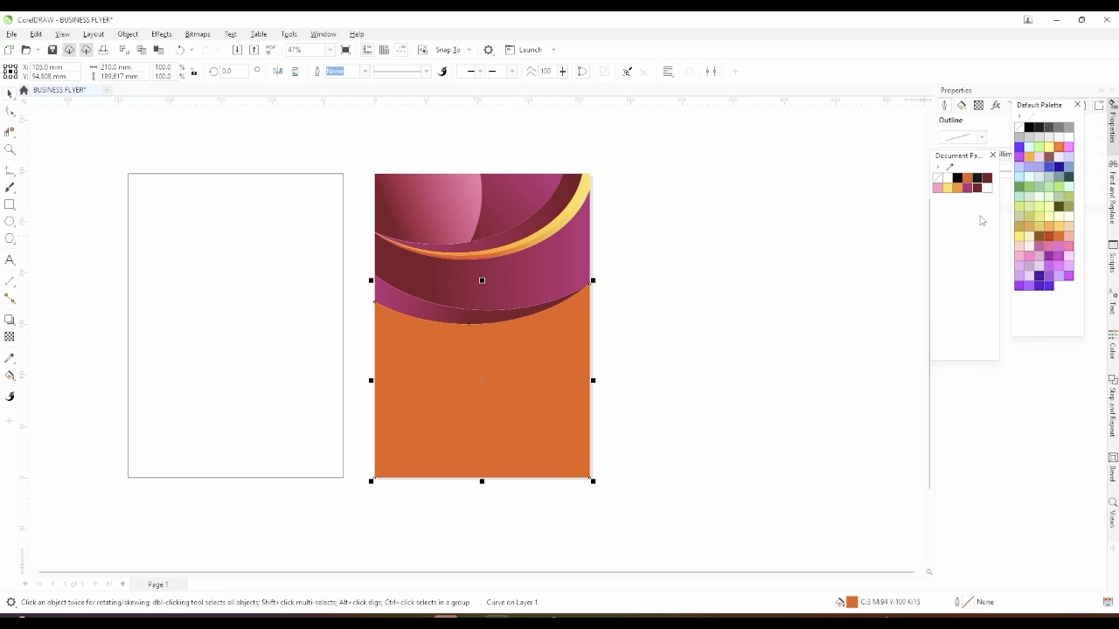
{"action": "left_click", "coordinate": [947, 178]}
{"action": "left_click", "coordinate": [768, 243]}
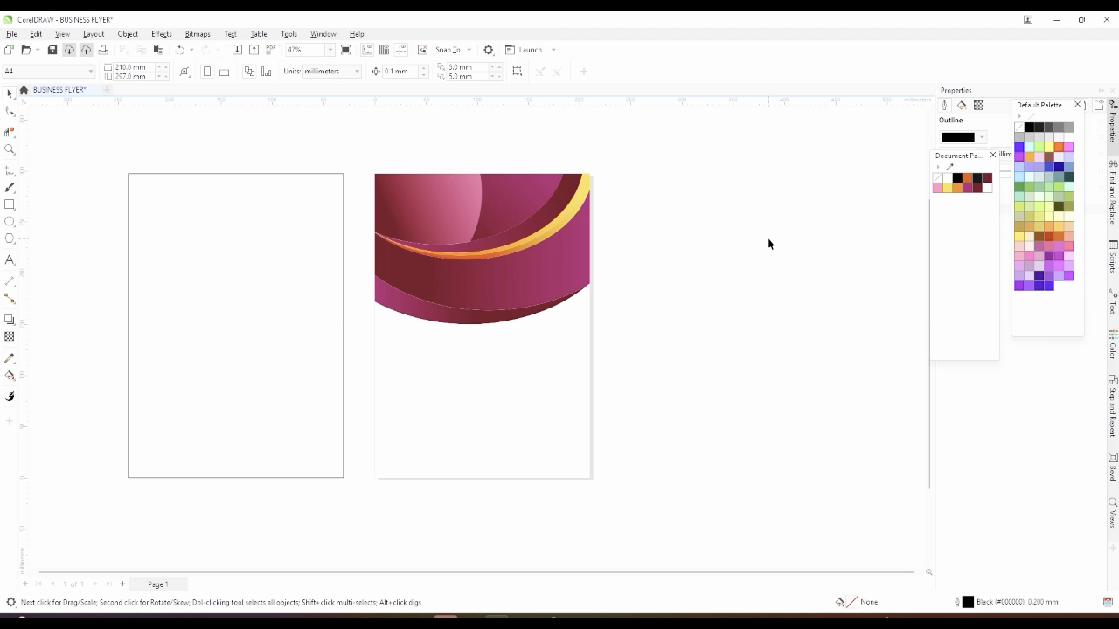